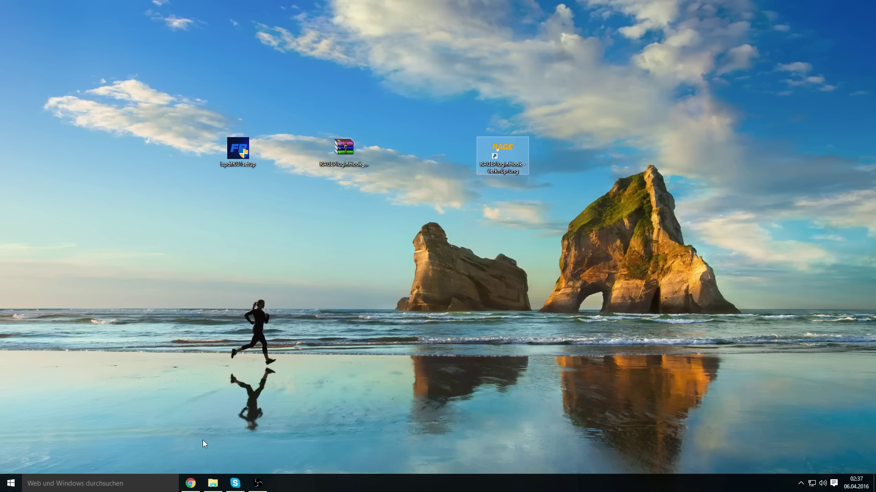
Switch to Chrome showing the LSPDFR installation guide and maximise its window at the start of the guide
mouse_move(194, 482)
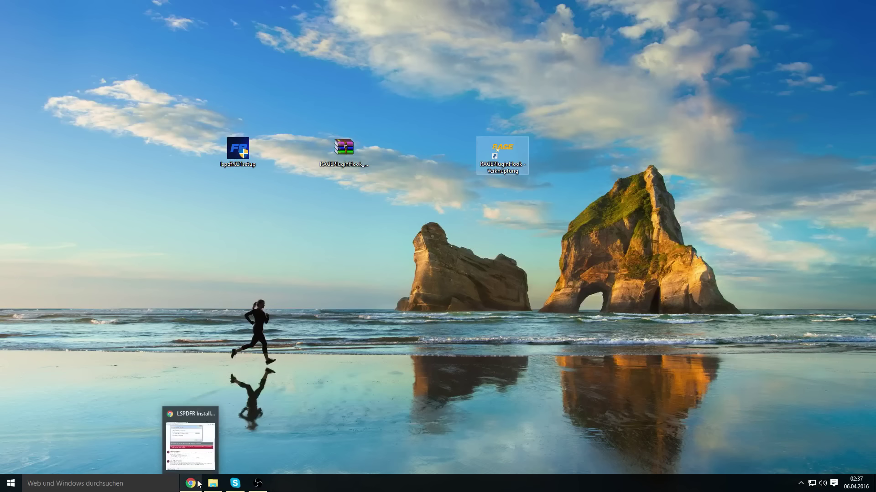
click(250, 226)
double_click(249, 165)
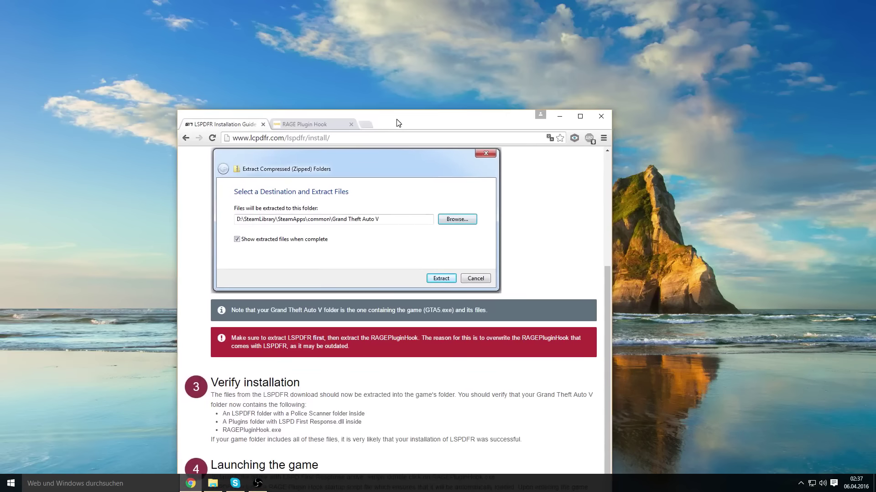
double_click(398, 123)
scroll(275, 162, up, 5)
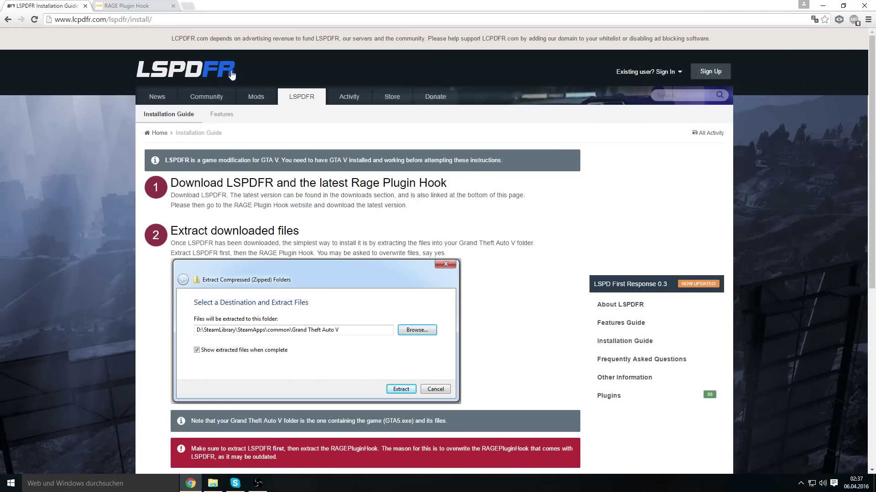
Open the LSPD First Response file page from the site's LSPDFR section
click(300, 98)
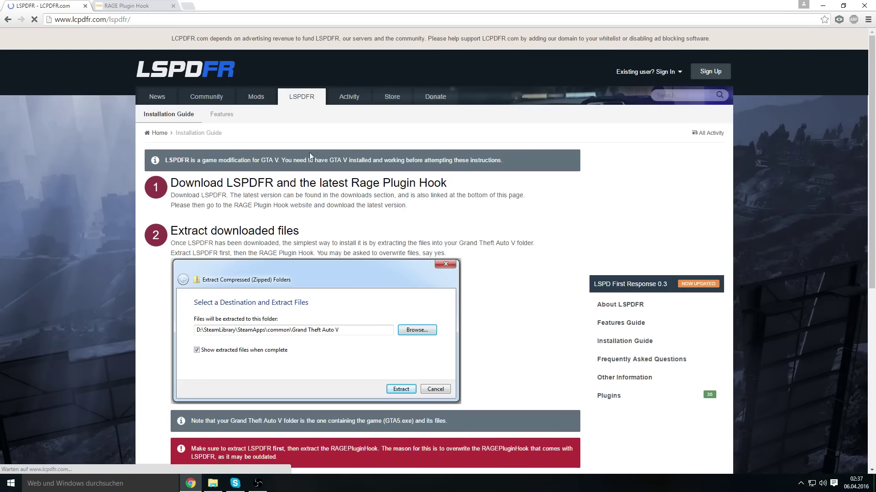
scroll(383, 244, down, 7)
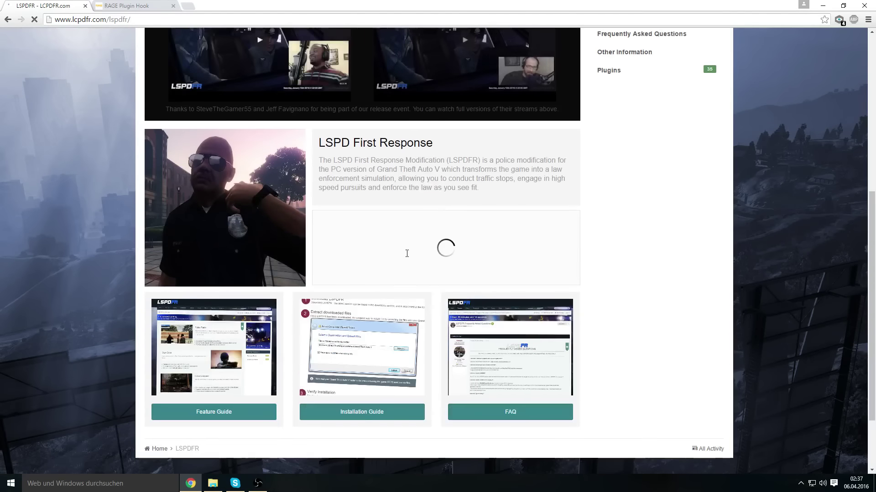
click(410, 206)
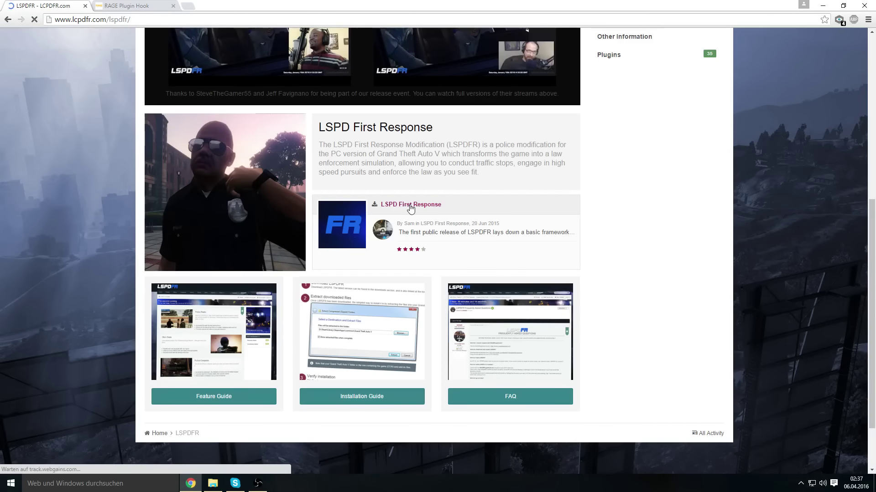
Request the LSPD First Response download, agree to the download terms and locate LSPDFR 031 Install.rar in the file list
scroll(409, 215, down, 5)
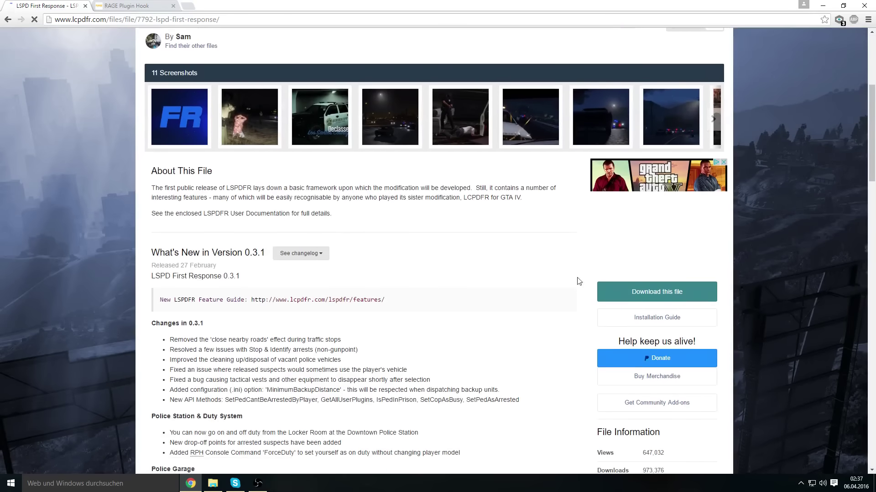
click(659, 293)
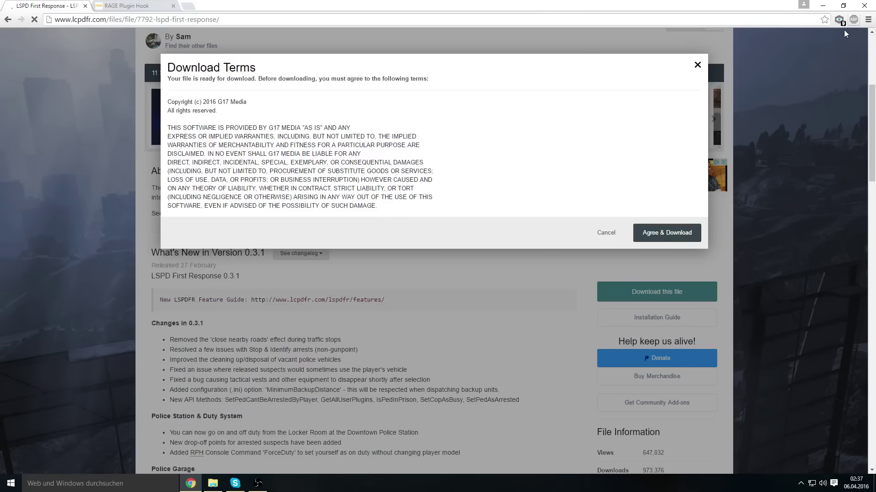
click(648, 235)
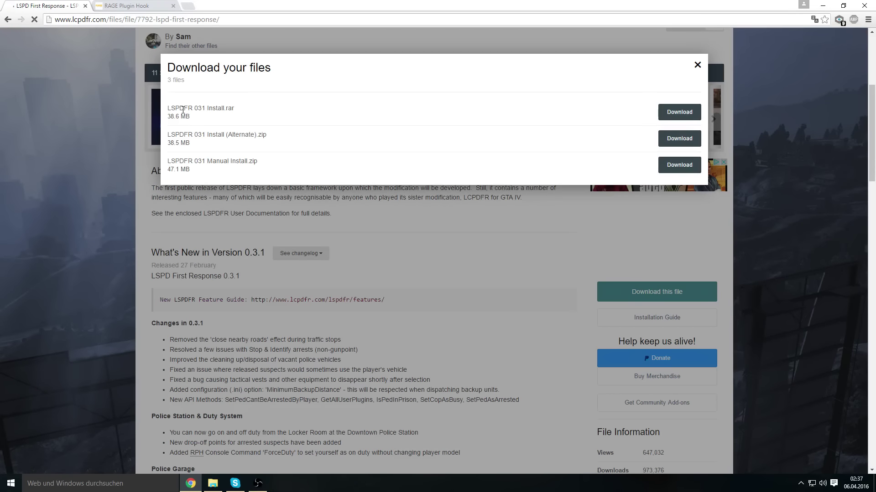
drag(195, 107, 210, 109)
click(226, 109)
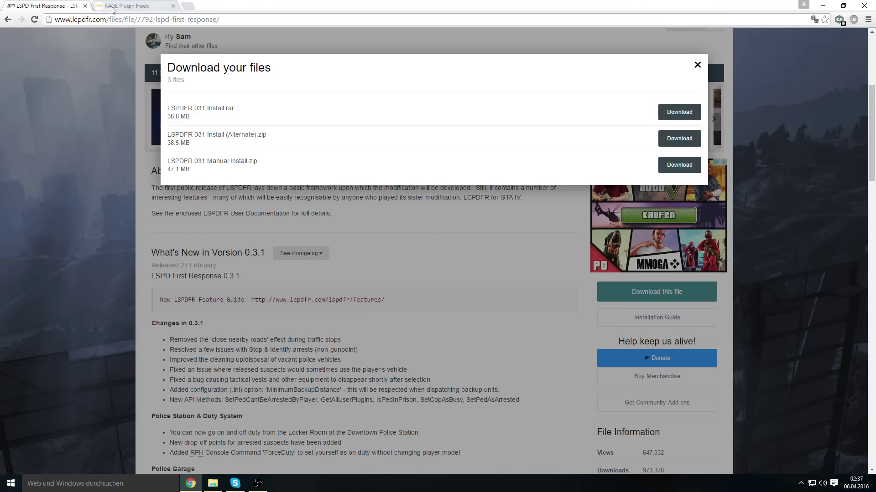
Start downloading RAGE Plugin Hook Open Alpha 0.38.886.6940 from the RAGE Plugin Hook downloads page
click(126, 6)
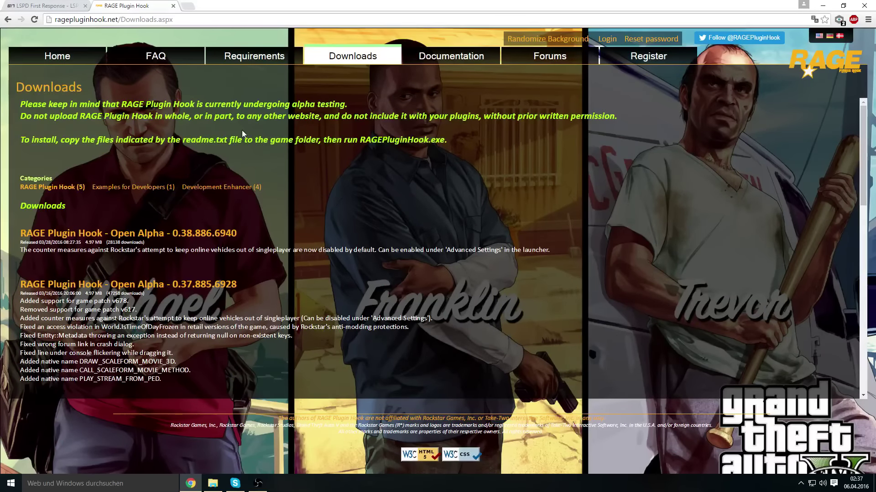
scroll(239, 141, down, 1)
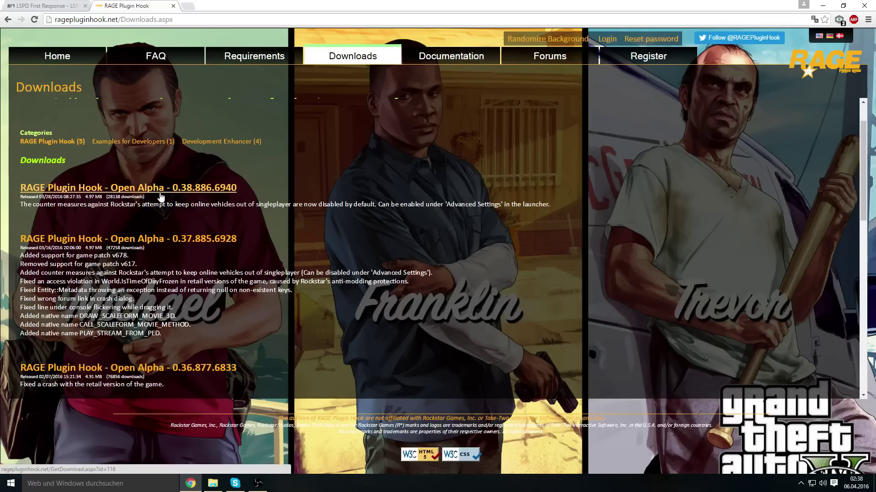
drag(39, 196, 45, 201)
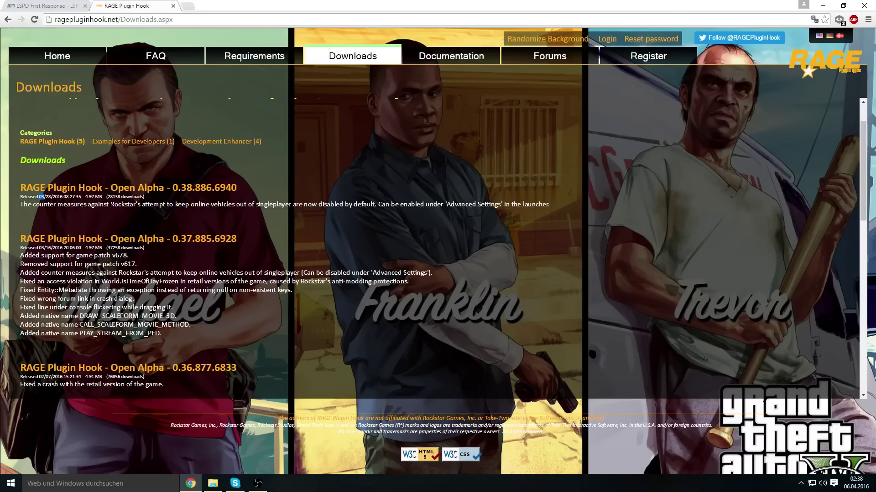
click(148, 189)
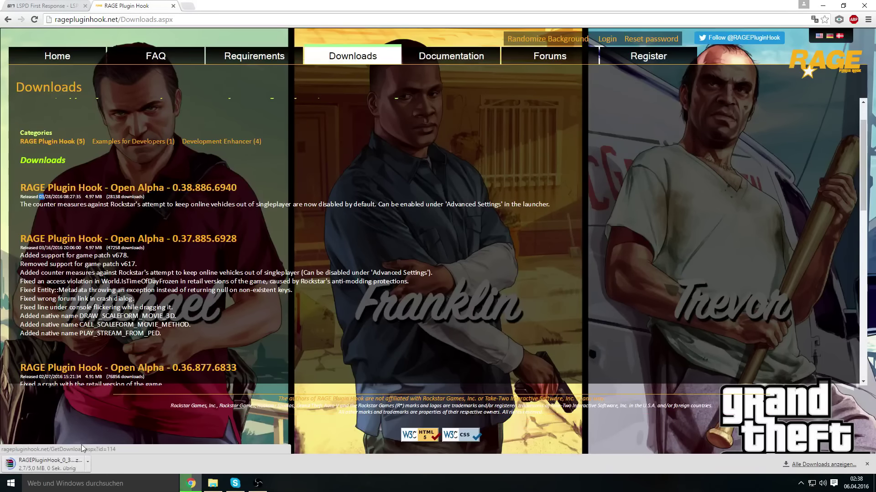
Cancel the running RAGE Plugin Hook download and minimise the browser to return to the desktop
click(92, 462)
click(118, 449)
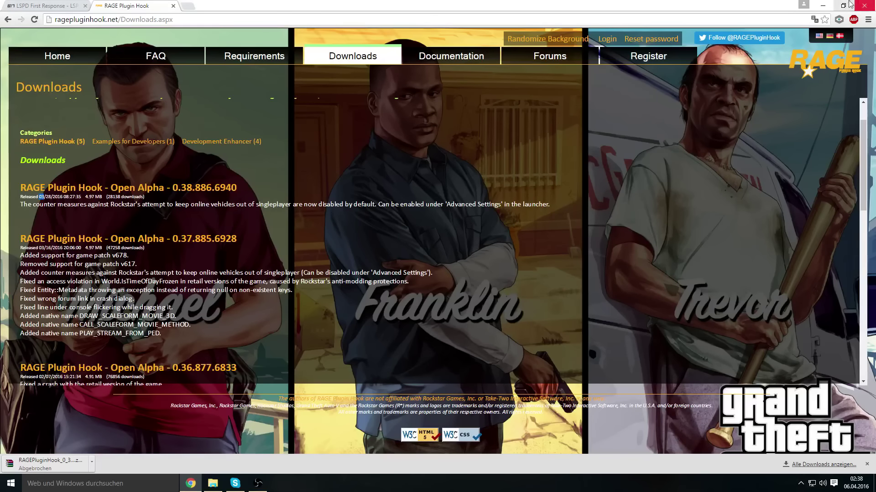
click(826, 6)
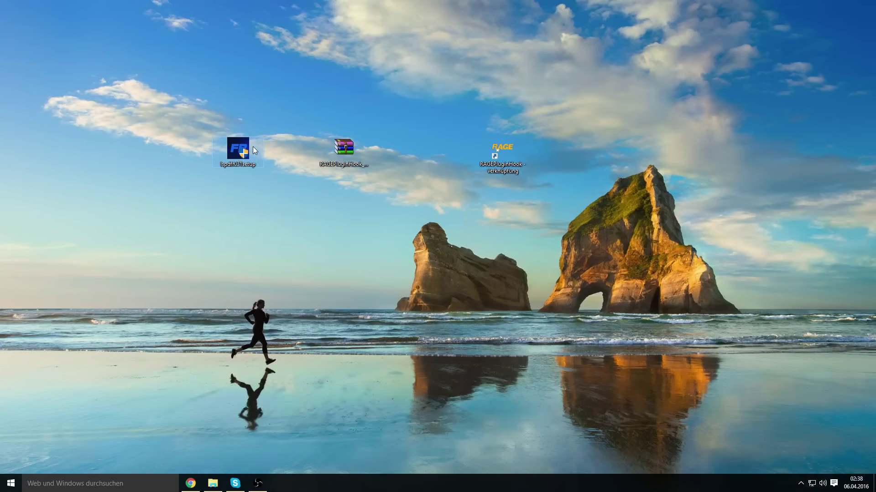
Launch the lspdfr031setup installer from the desktop
right_click(241, 157)
click(289, 172)
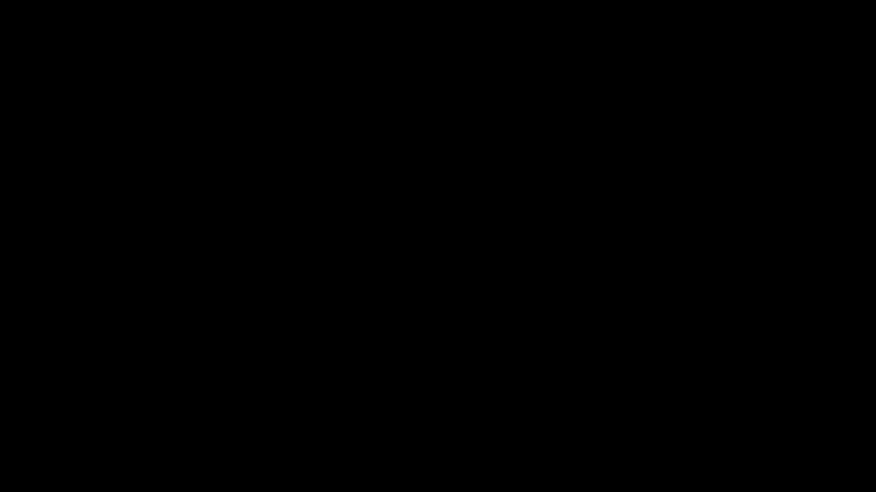
click(483, 261)
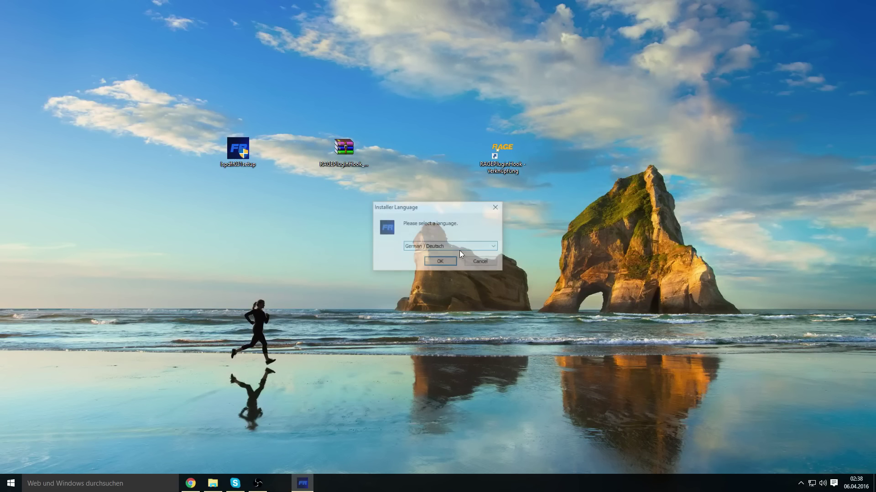
Reposition the language dialog and confirm German / Deutsch as the installer language
drag(422, 204, 287, 291)
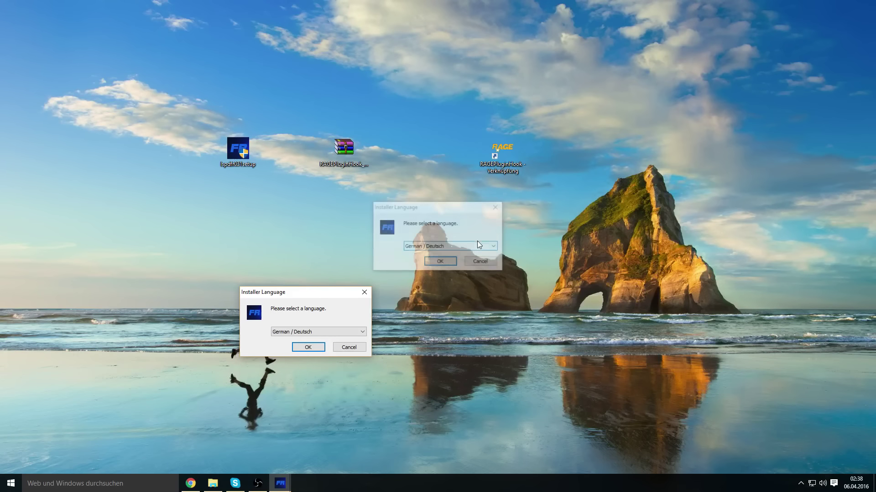
click(497, 205)
drag(346, 288, 383, 246)
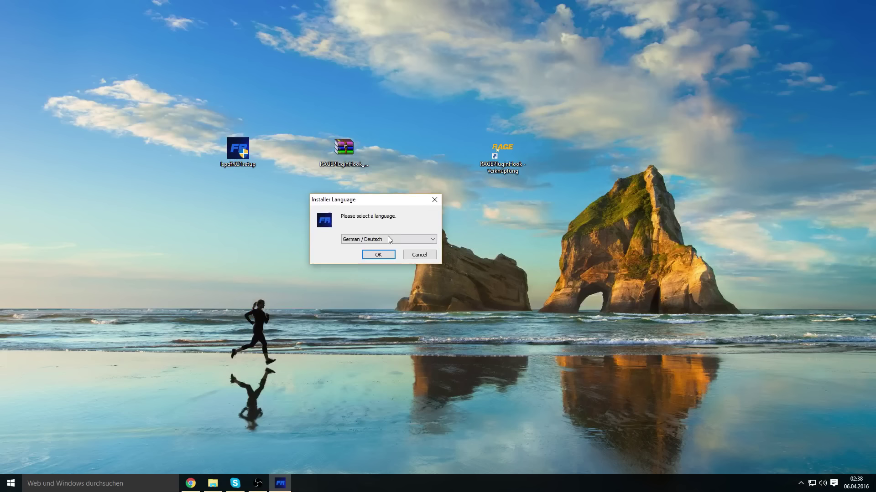
click(388, 239)
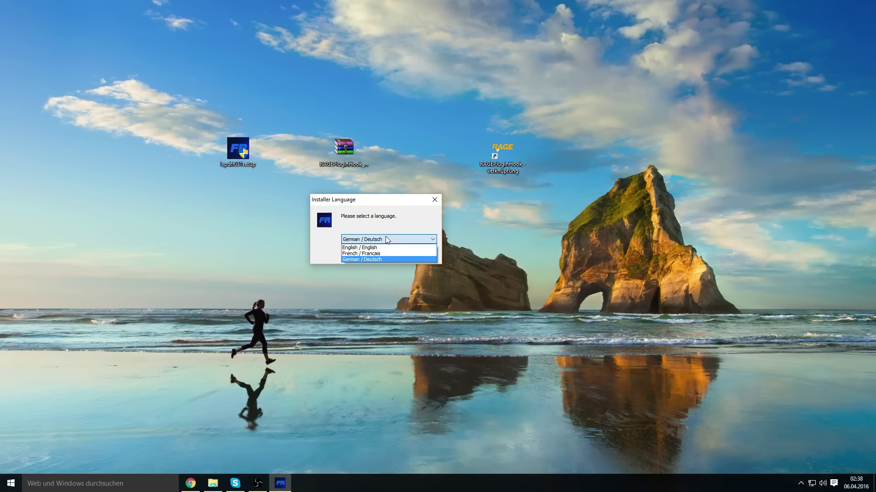
click(386, 241)
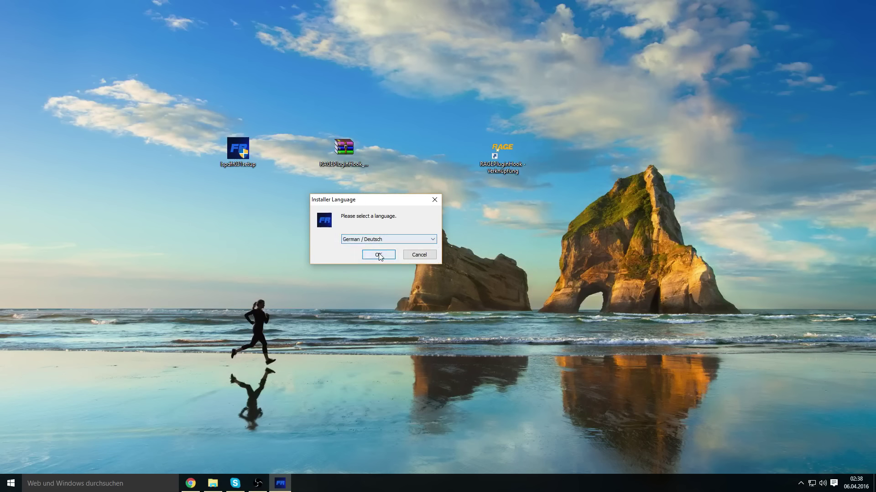
click(379, 254)
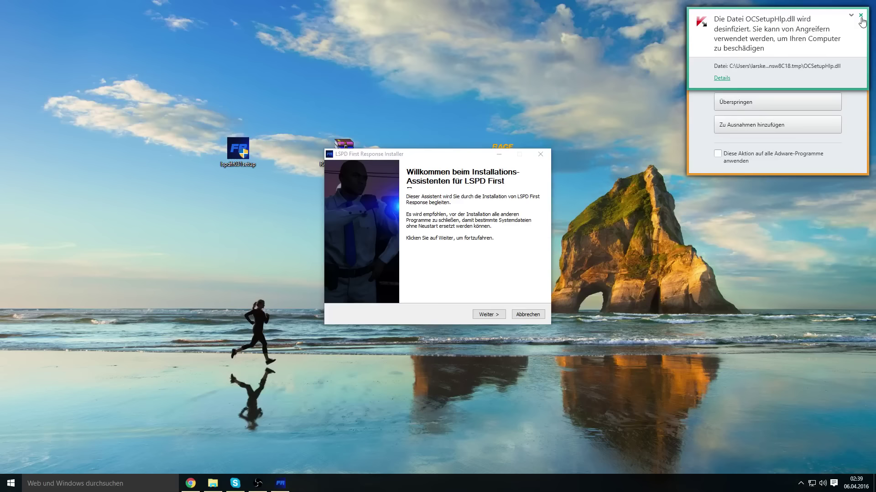
Dismiss the antivirus notice about OCSetupHlp.dll and add the detected OpenCandy adware file to the exclusions
click(861, 16)
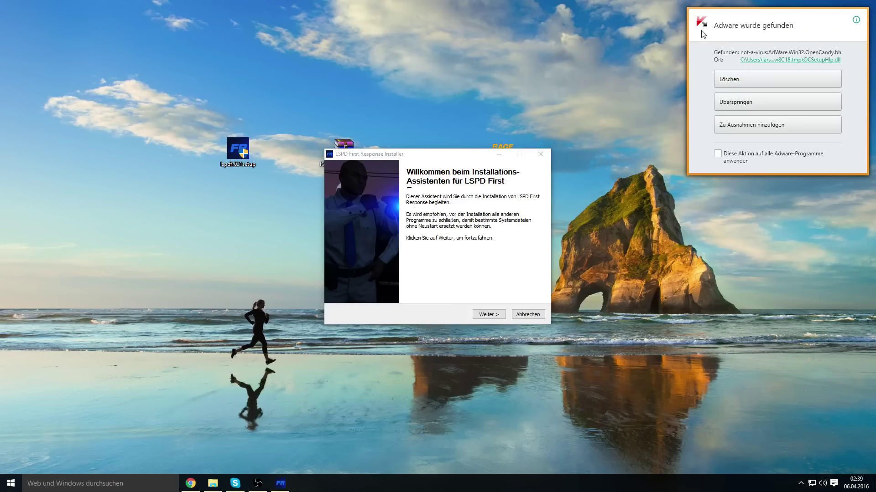
click(750, 124)
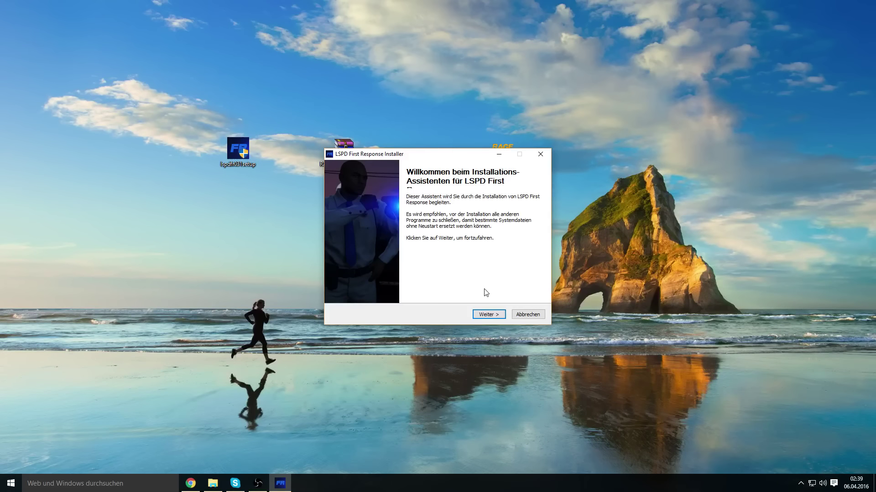
Accept the LSPD First Response licence agreement and proceed with the preselected components to the destination directory page
click(488, 315)
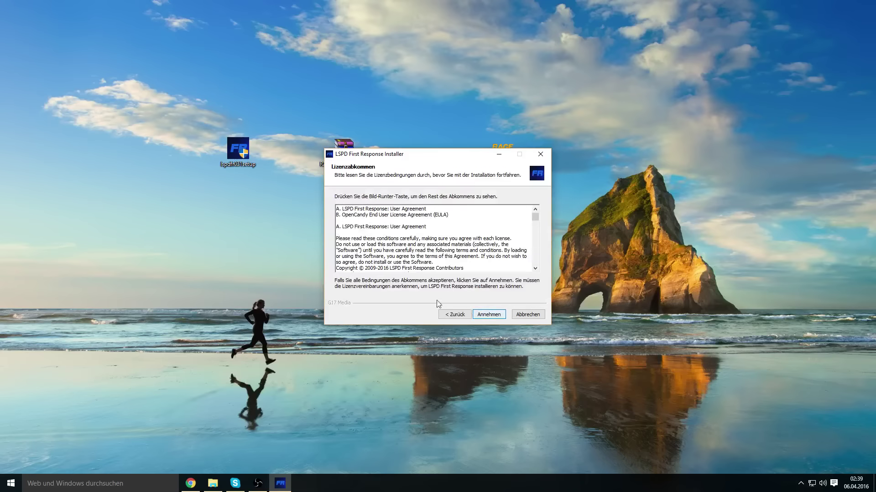
click(479, 314)
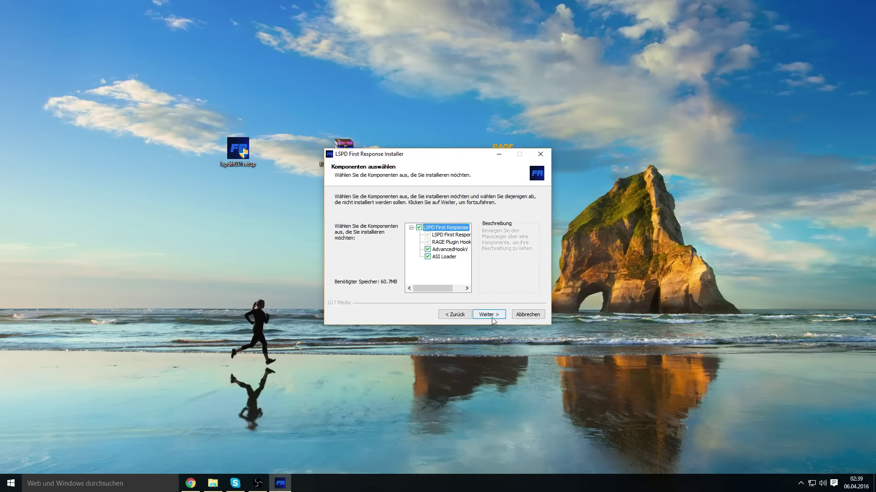
click(492, 318)
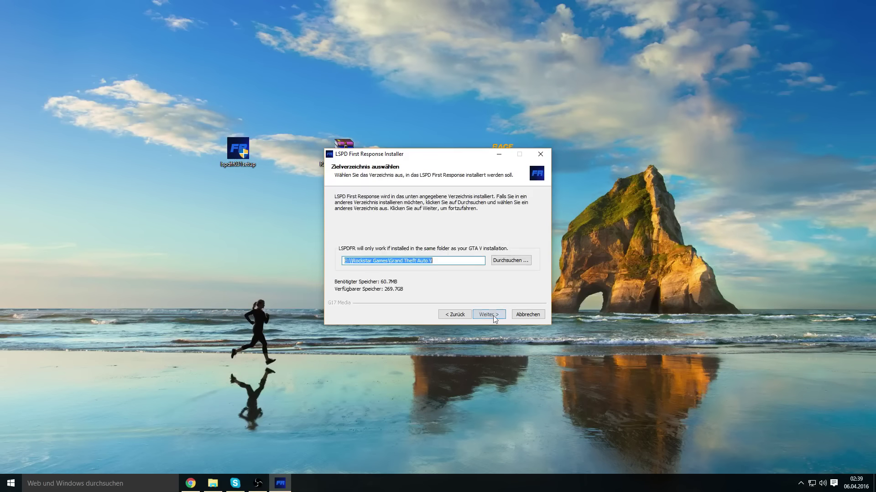
Set the installation directory to E:\Rockstar Games\Grand Theft Auto V, removing the appended LSPD First Response subfolder from the path
click(509, 260)
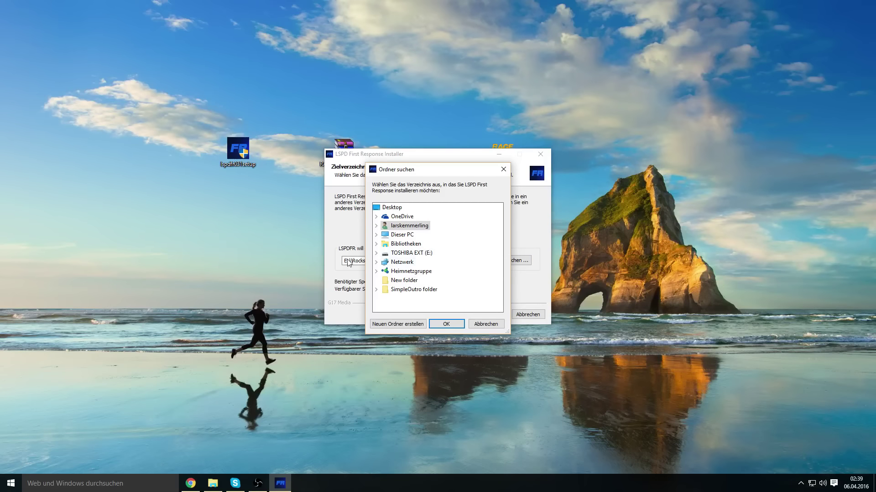
click(410, 253)
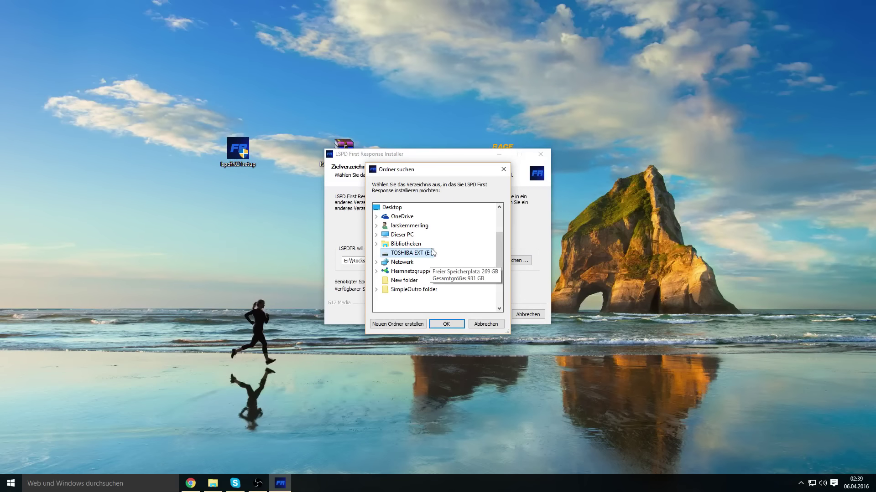
scroll(429, 267, up, 2)
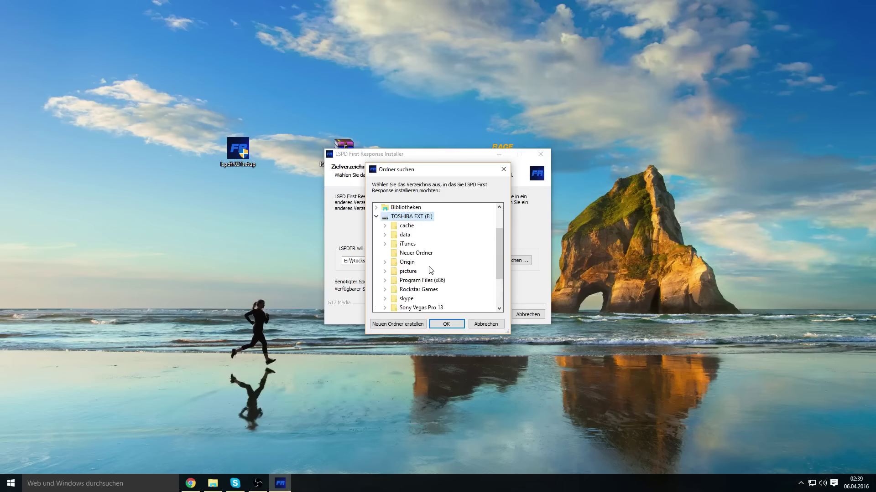
scroll(428, 267, down, 1)
click(426, 263)
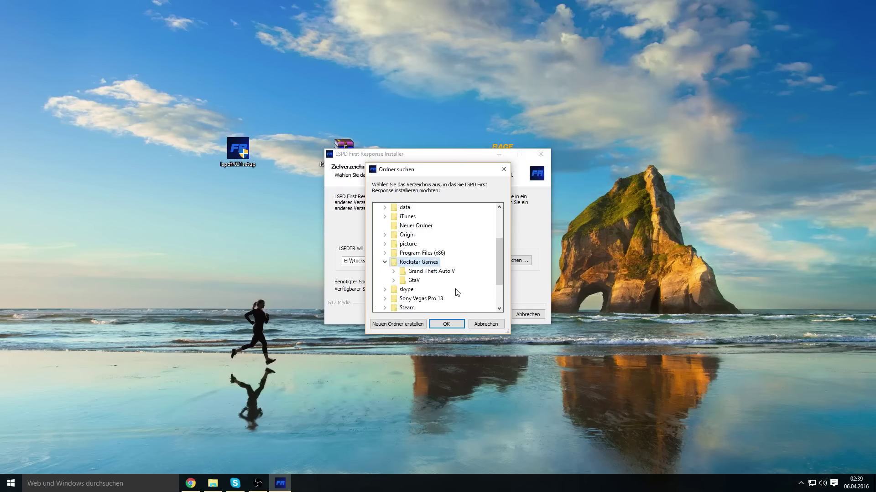
double_click(445, 272)
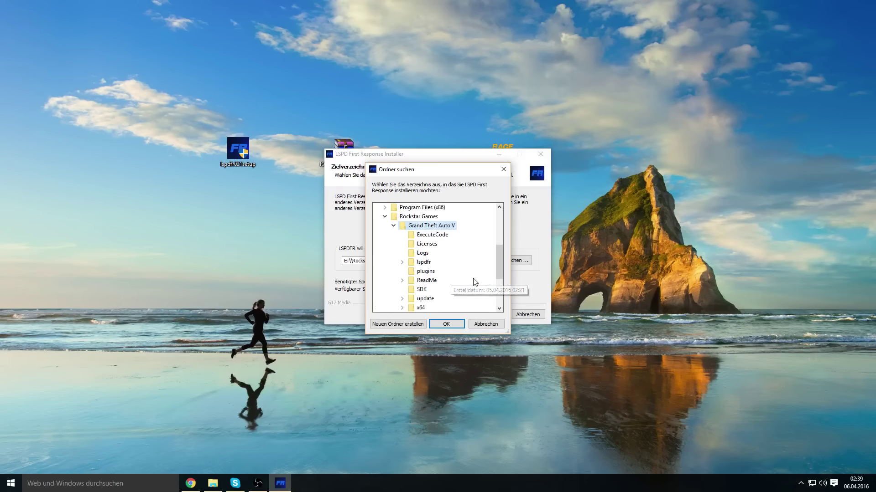
click(450, 325)
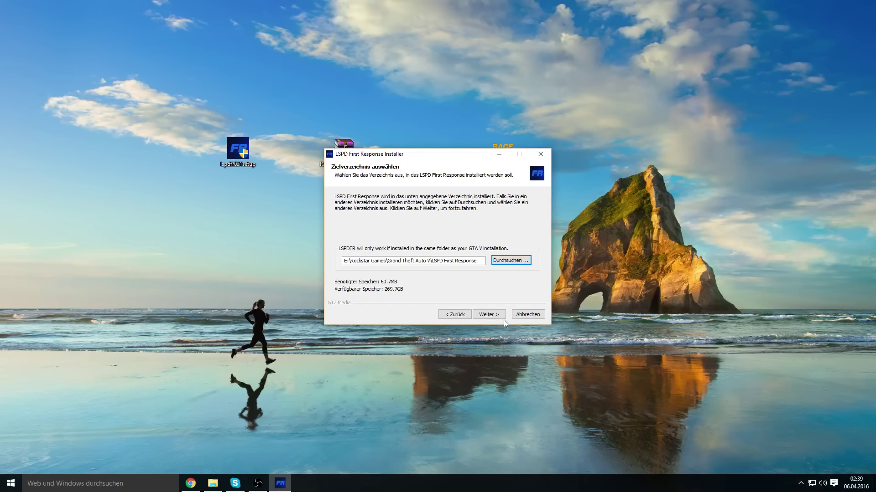
drag(478, 261, 431, 262)
key(BackSpace)
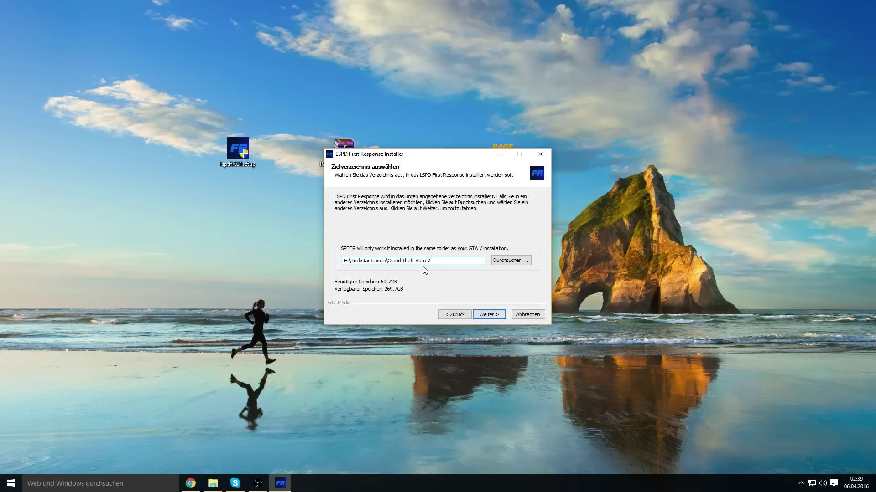
Install LSPD First Response into the chosen directory and finish the wizard with the First Time Configurator set to launch
click(492, 317)
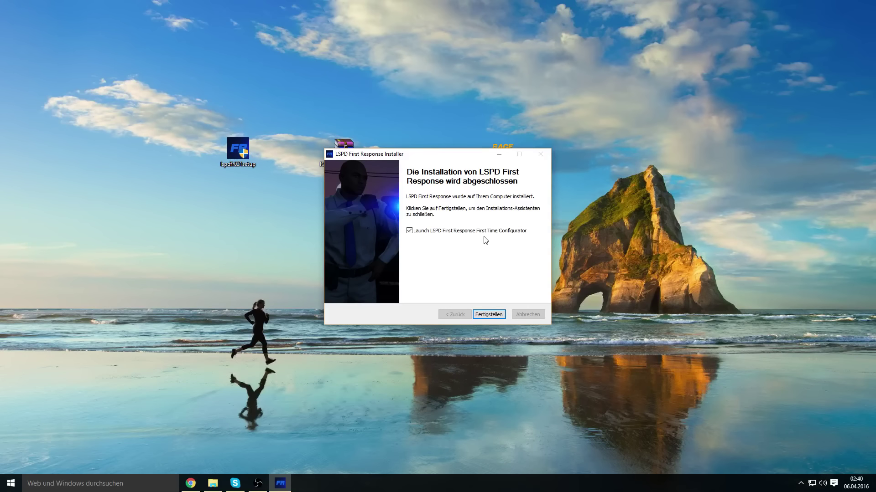
click(495, 316)
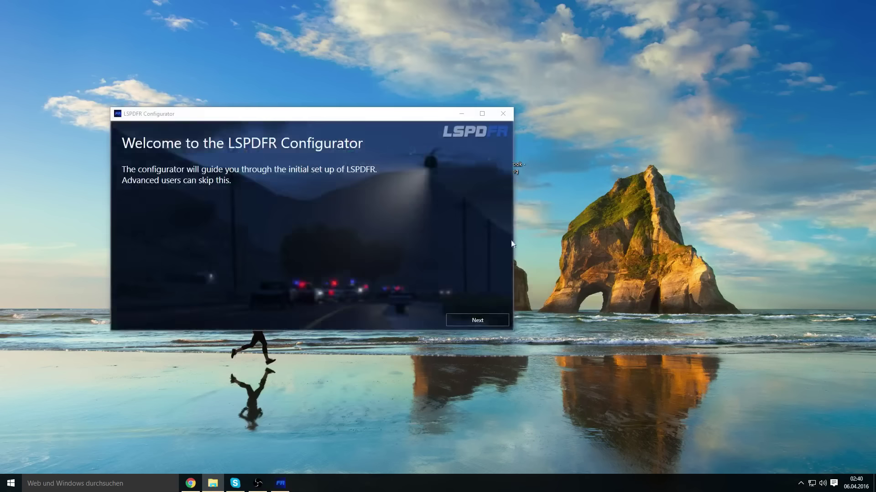
click(336, 214)
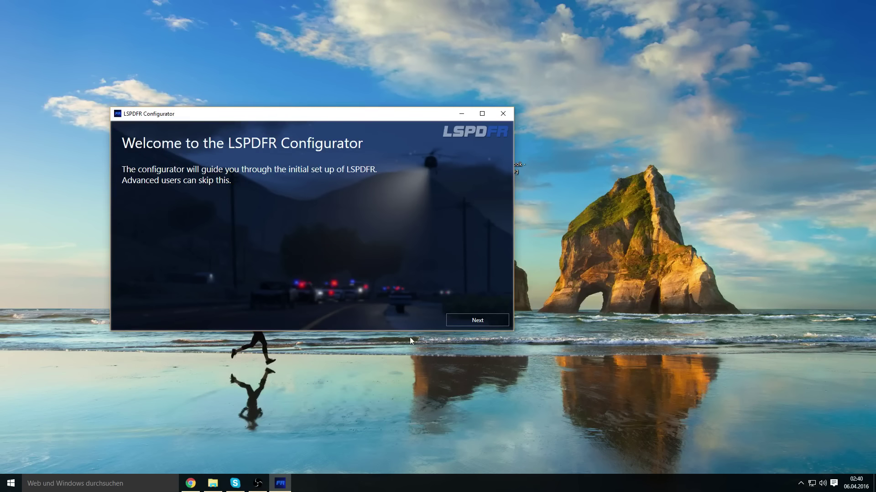
Start the LSPDFR Configurator's guided setup and accept the RAGE Plugin Hook disclaimer
click(476, 322)
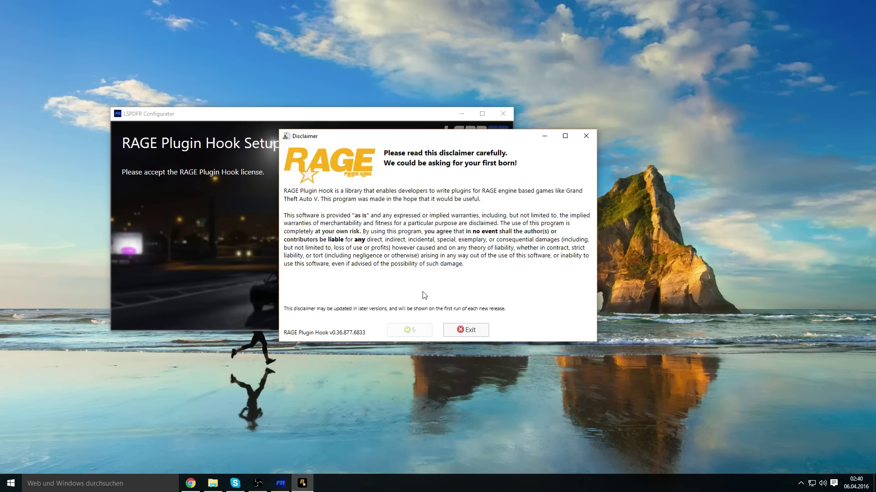
drag(429, 140, 436, 133)
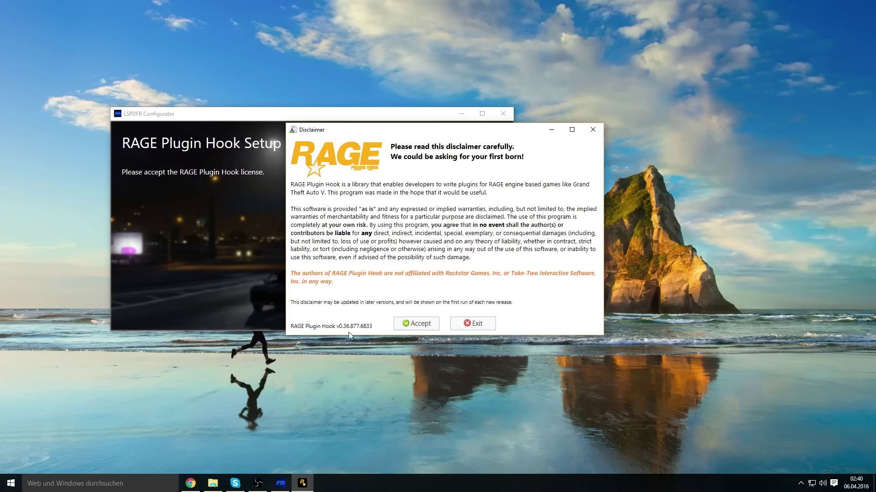
click(416, 324)
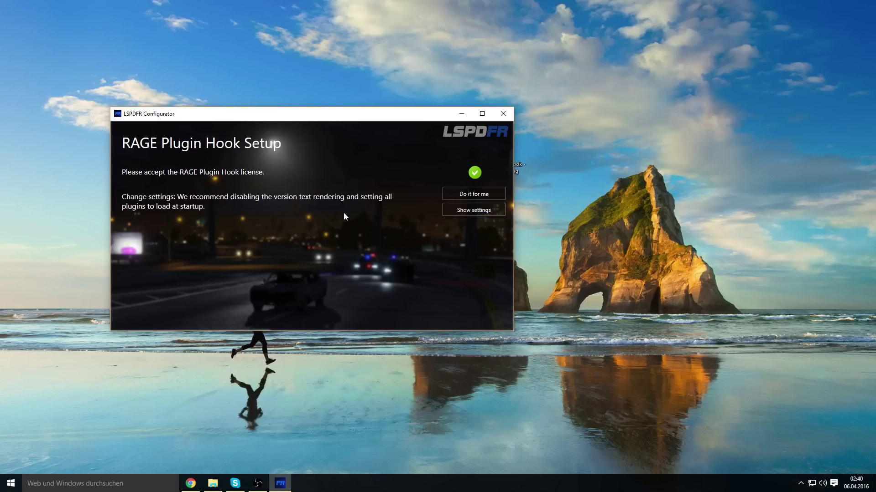
Have the configurator apply the recommended RAGE Plugin Hook settings and save the LSPDFR settings with their defaults
click(481, 200)
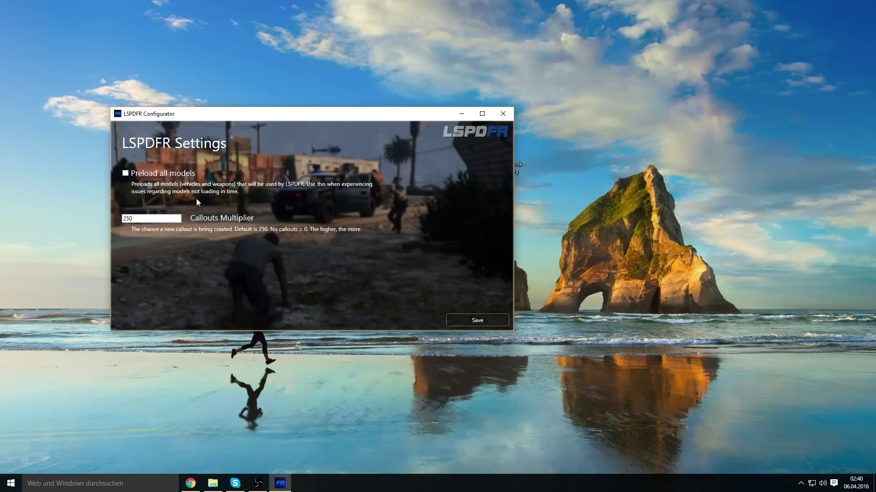
click(475, 319)
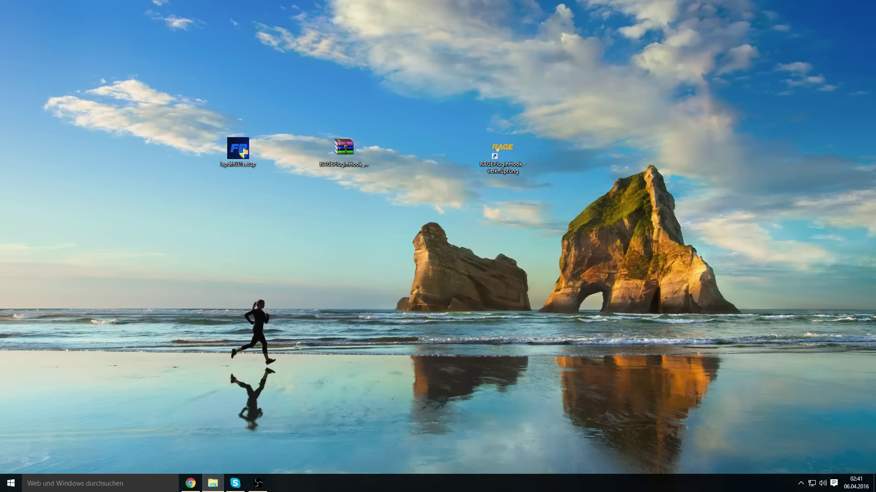
Bring up the Grand Theft Auto V game folder and run RAGEPluginHook as administrator, allowing the elevation request
click(212, 483)
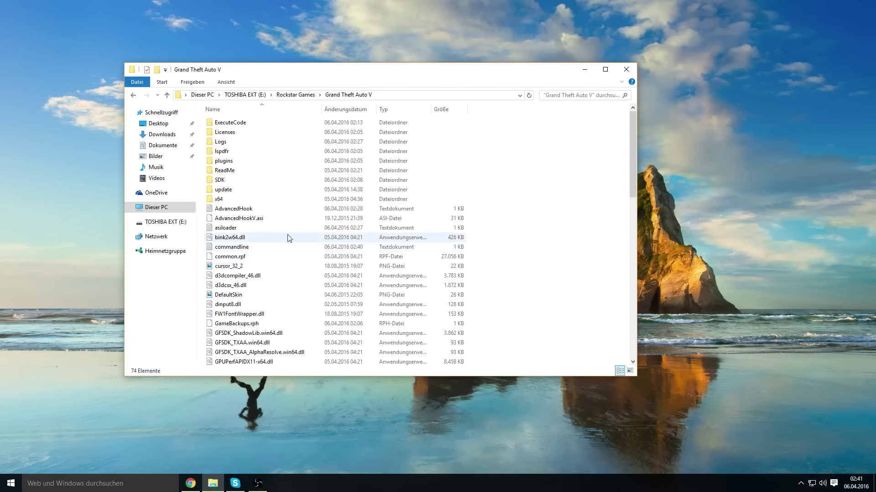
scroll(289, 238, down, 10)
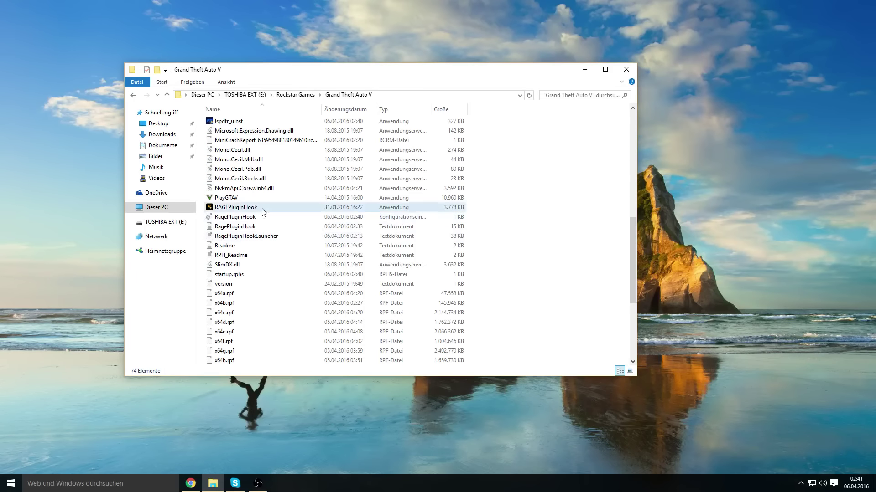
click(232, 208)
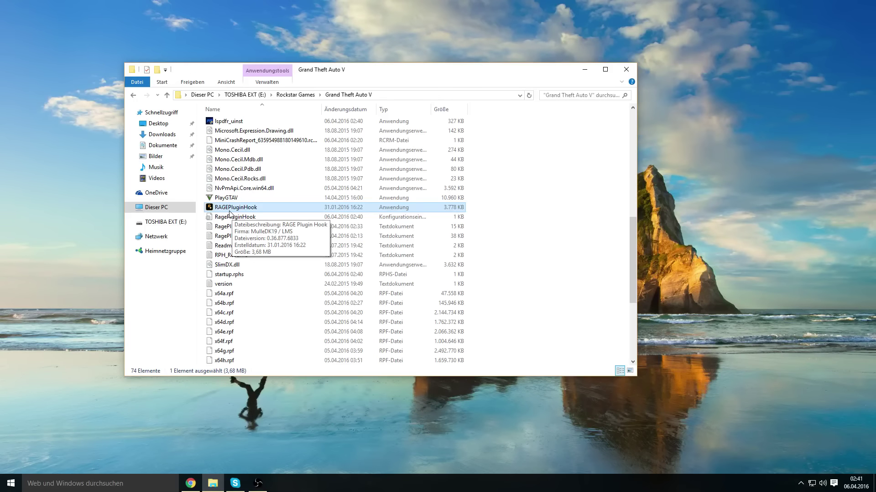
right_click(231, 212)
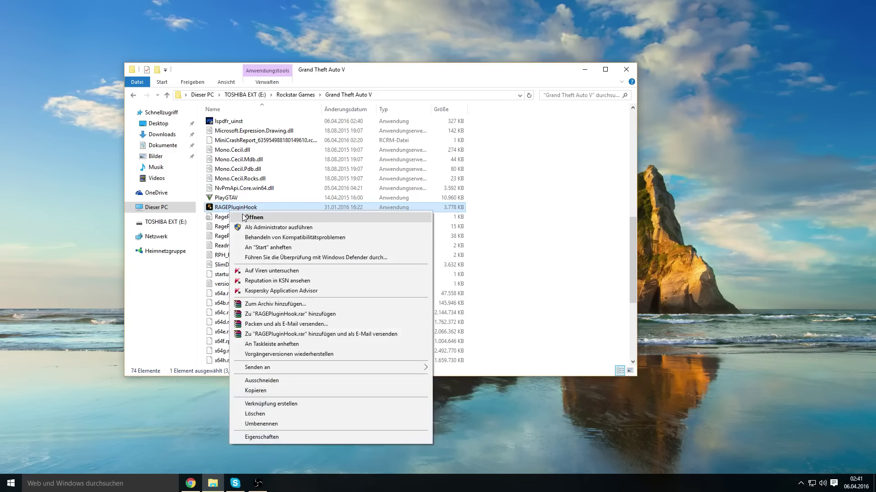
click(256, 227)
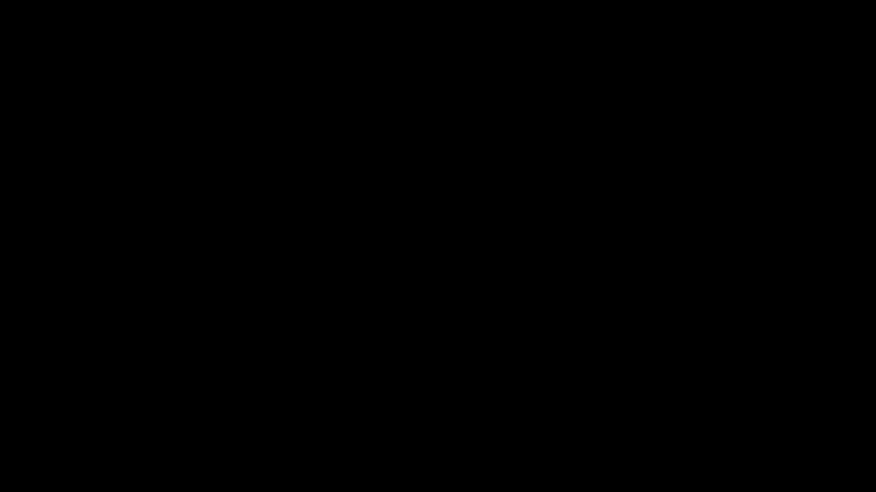
click(477, 268)
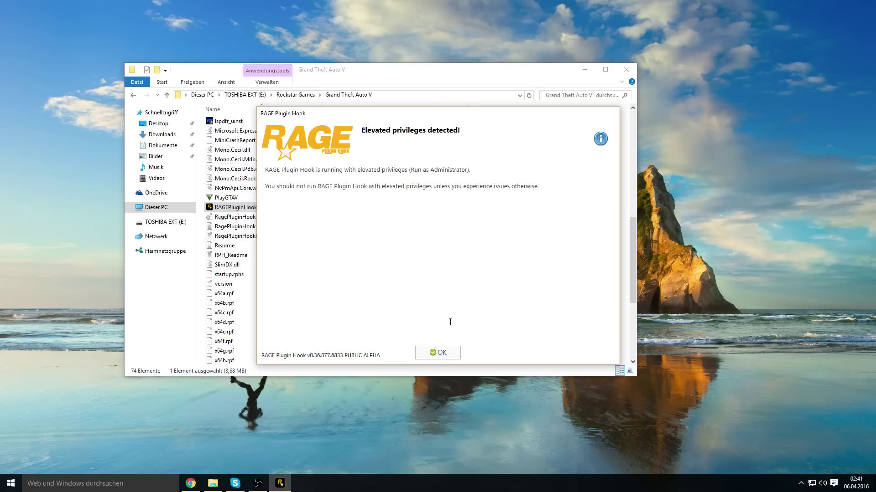
Acknowledge the elevated-privileges notice, decline the game version backup and dismiss the unsupported game patch warning
click(429, 353)
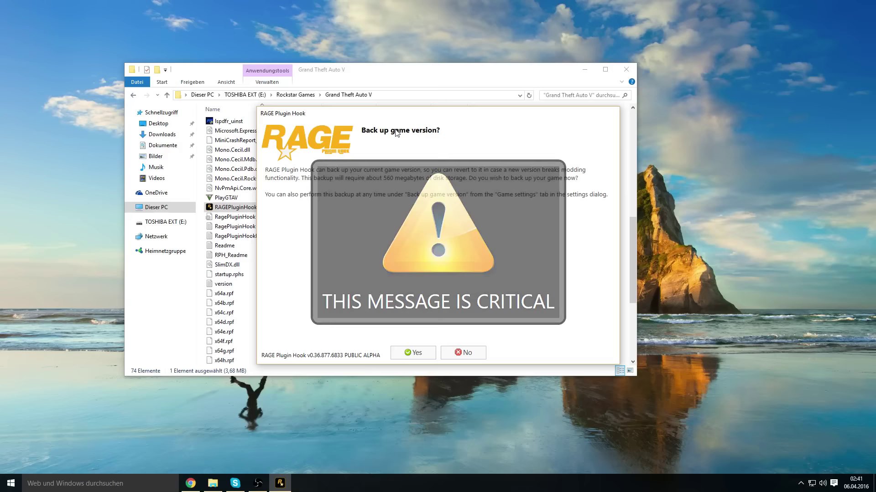
click(475, 356)
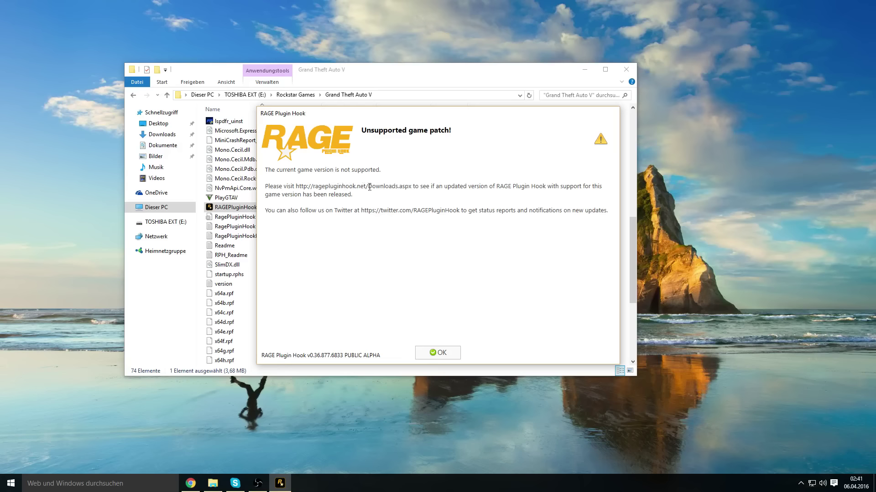
click(436, 354)
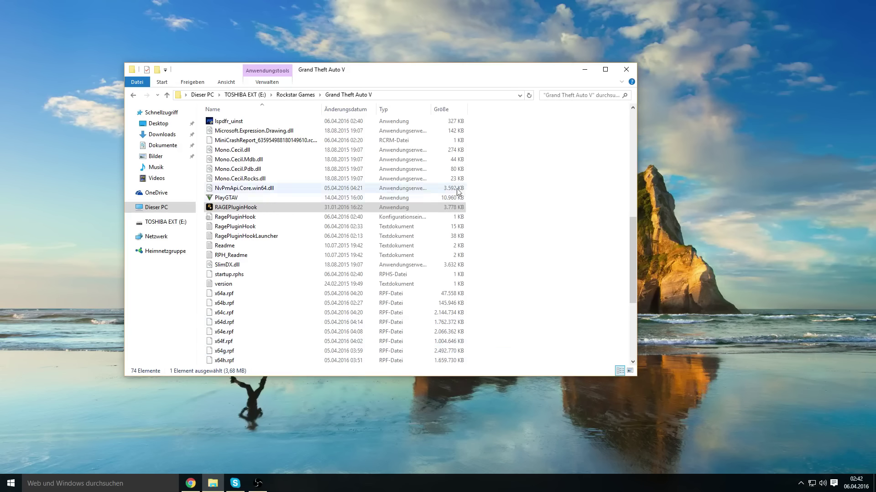
Move the Grand Theft Auto V folder window aside and open the RAGEPluginHook_0_38_886_6940_ALPHA.zip archive from the desktop
drag(544, 77, 685, 129)
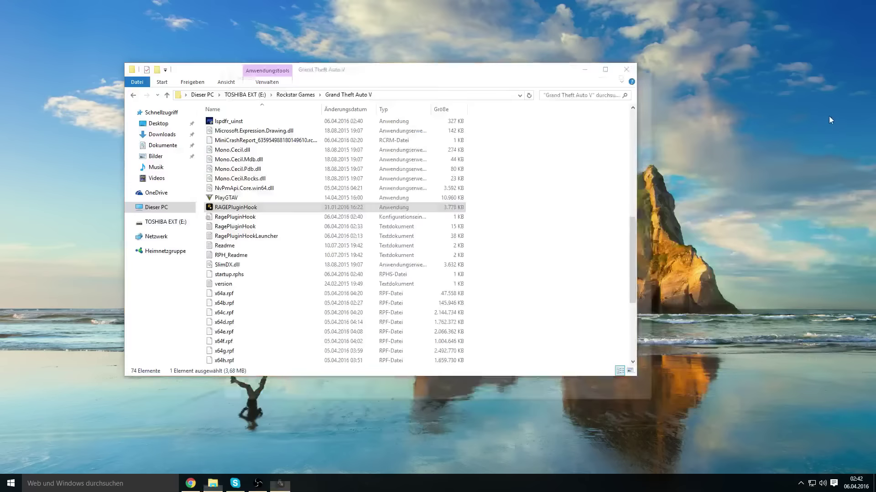
click(658, 75)
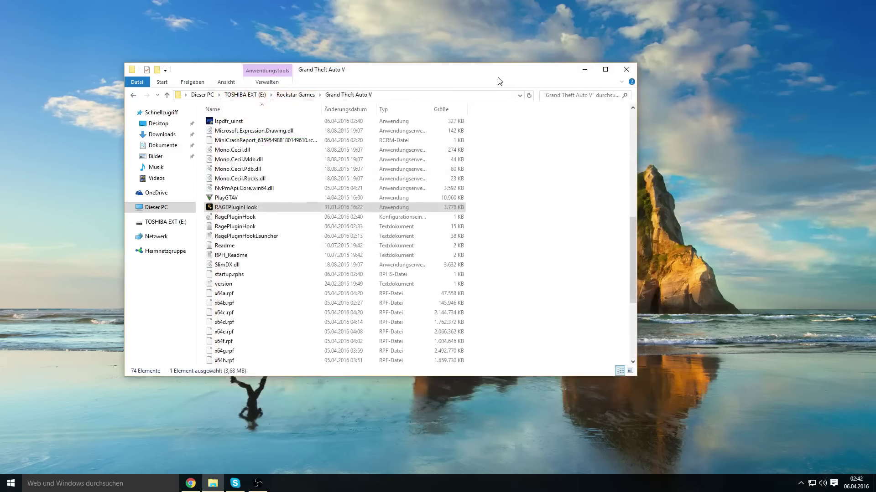
drag(533, 74, 778, 89)
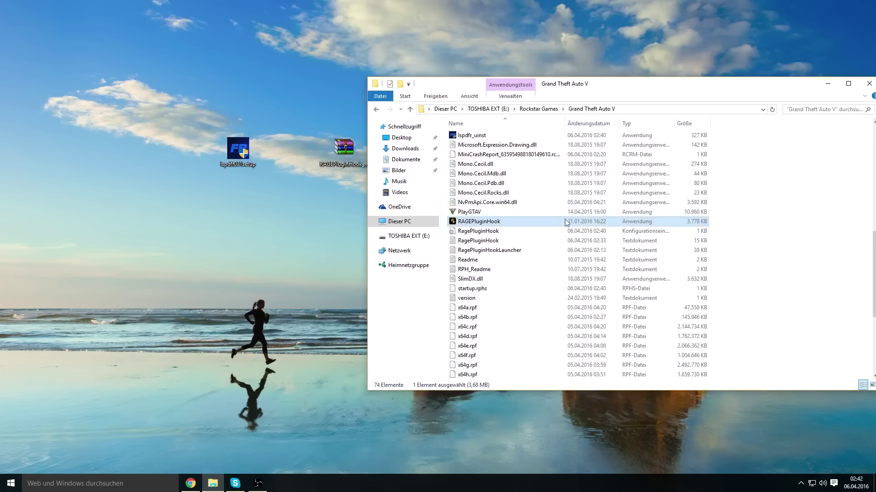
click(341, 157)
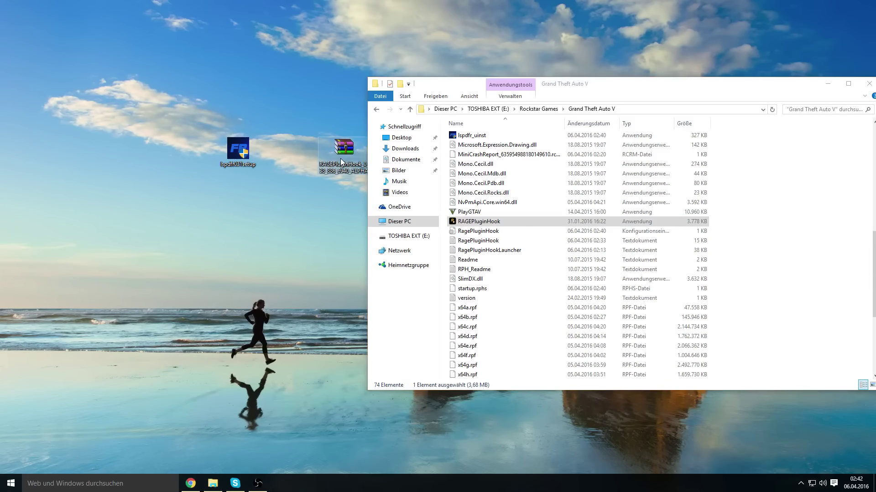
double_click(340, 158)
Copy the entire archive contents into the Grand Theft Auto V folder, replacing existing files, and close the archive
drag(395, 203, 292, 144)
drag(94, 410, 845, 215)
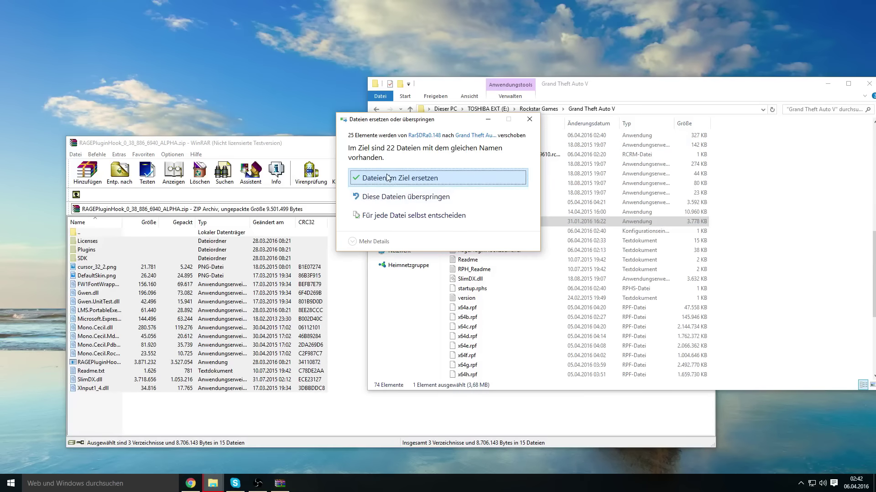
click(388, 178)
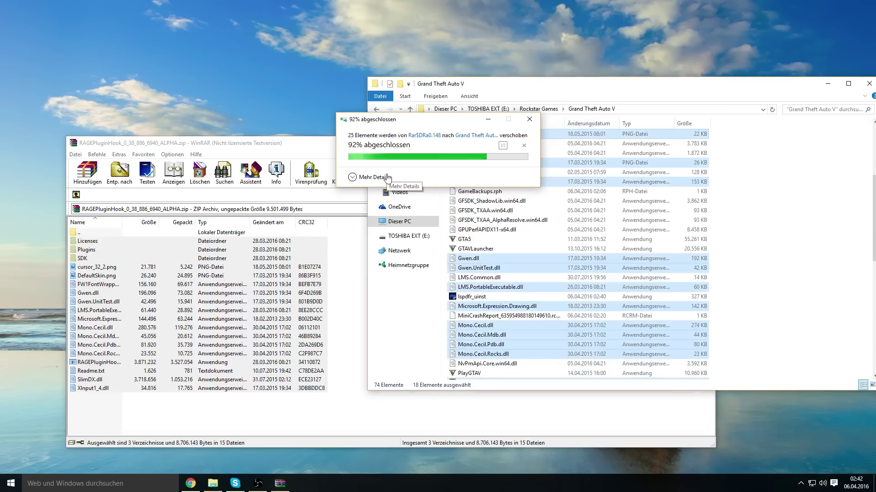
click(326, 155)
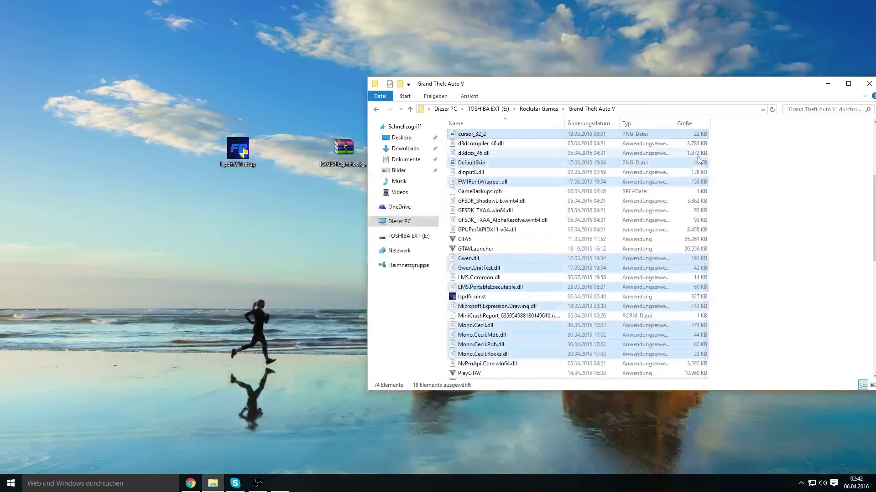
click(704, 145)
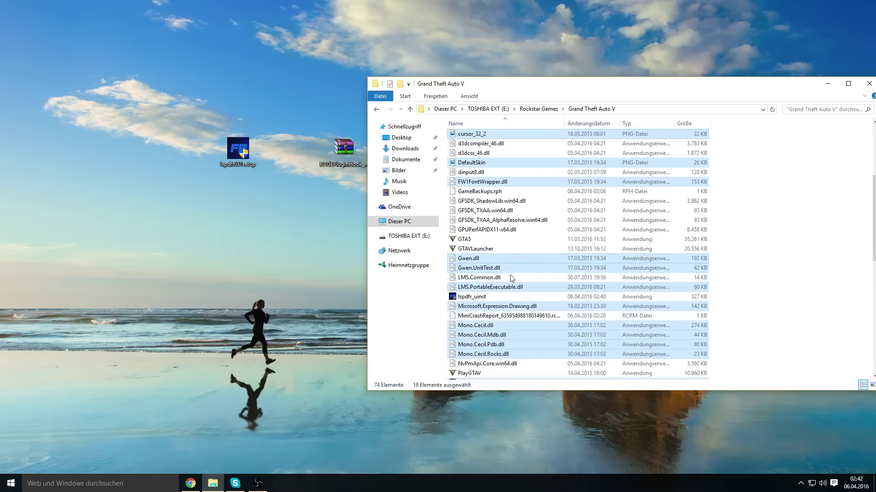
Run the replaced RAGEPluginHook application in the game folder as administrator and allow the elevation request
scroll(513, 269, down, 2)
click(487, 326)
right_click(473, 328)
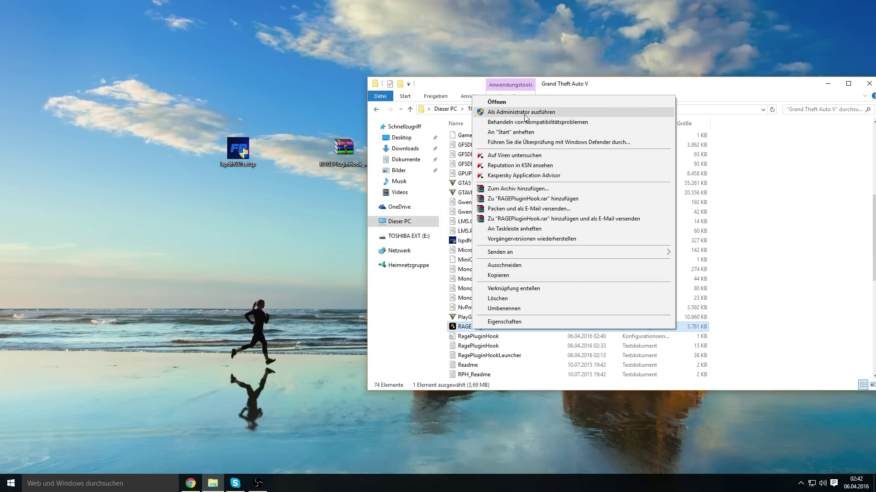
click(524, 114)
click(473, 269)
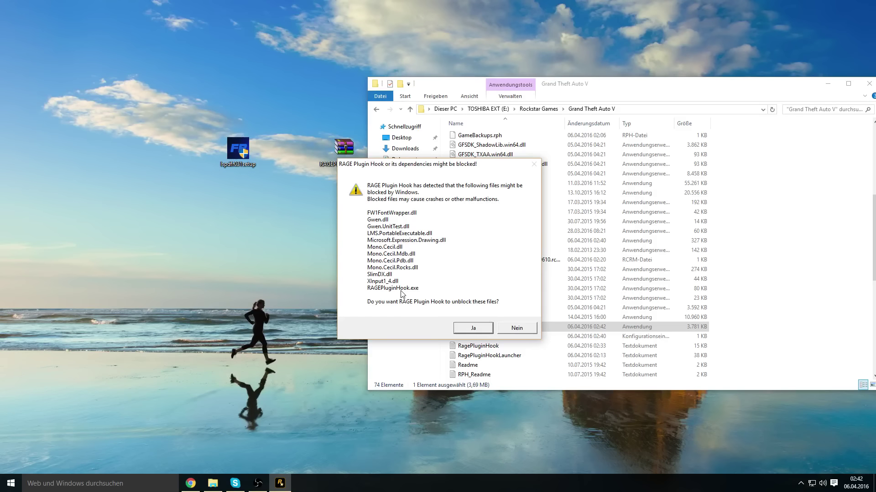
Let RAGE Plugin Hook unblock its listed files and accept the disclaimer
click(472, 329)
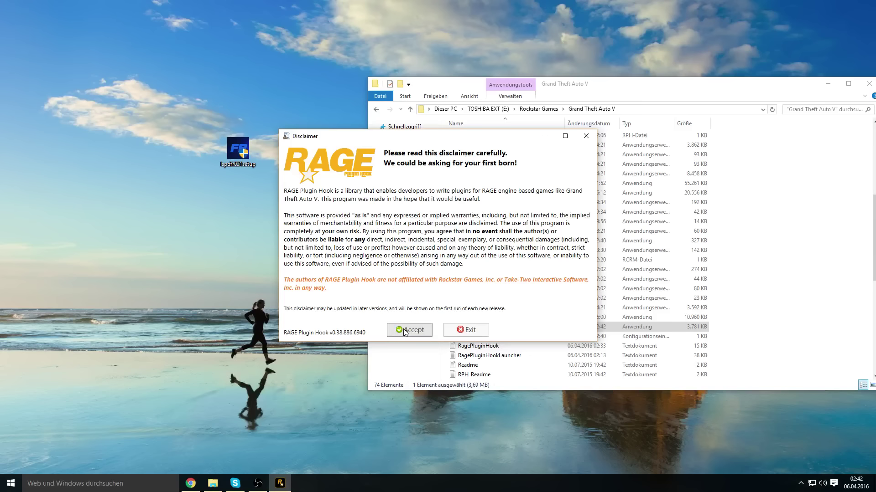
click(404, 331)
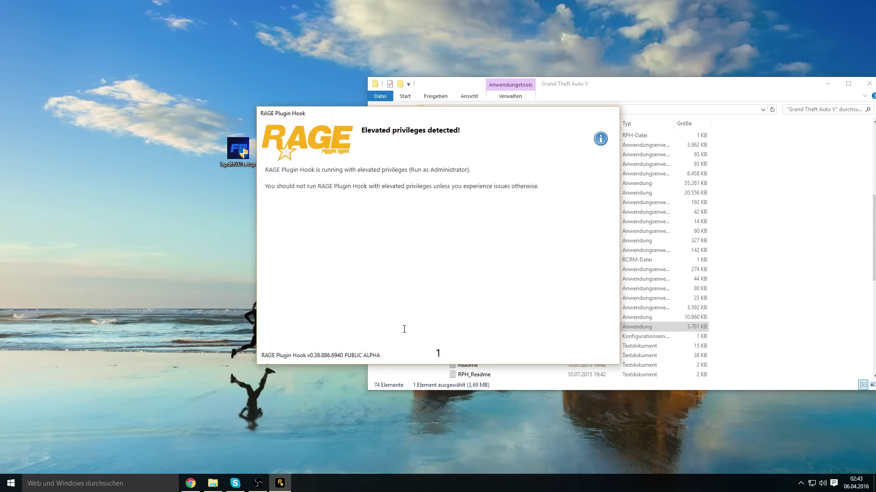
Acknowledge the privileges notice, decline the game backup, and check the RAGE Plugin Hook download website before minimizing the browser
click(438, 354)
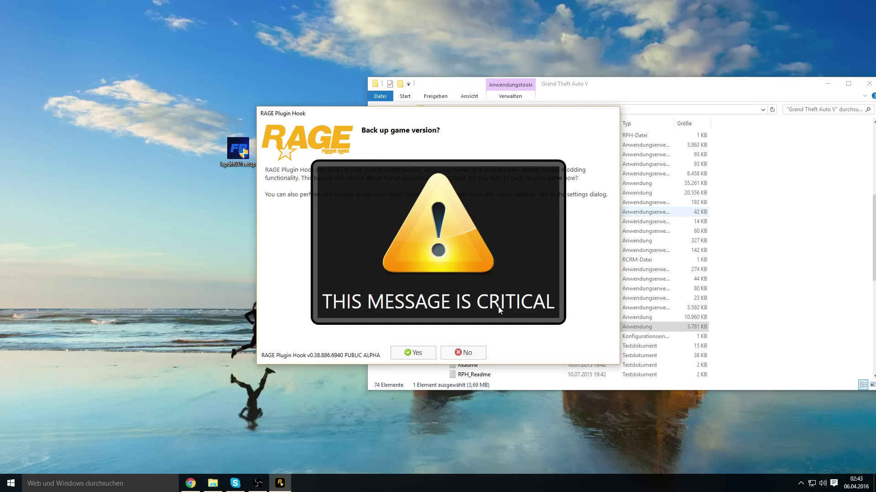
click(480, 353)
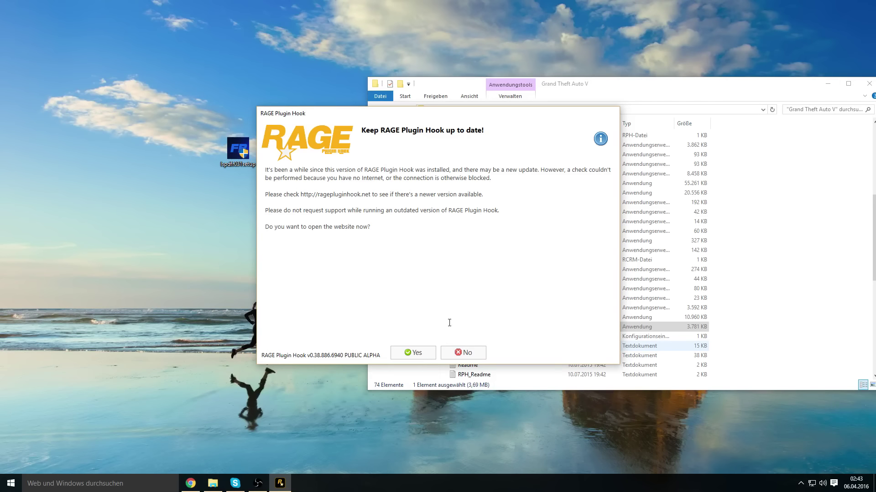
click(412, 353)
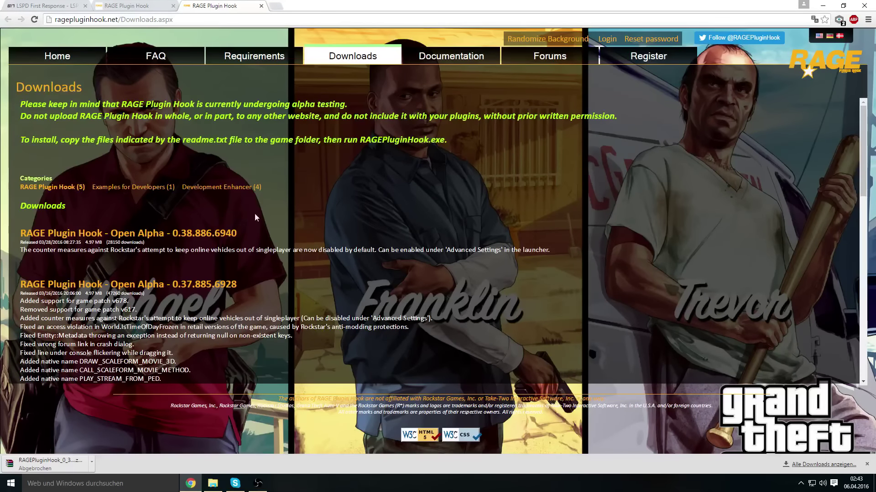
click(822, 6)
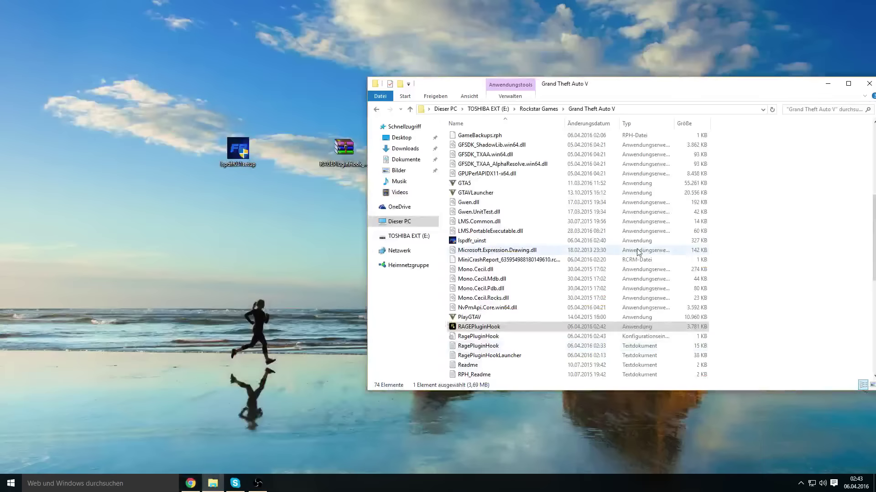
Start RAGEPluginHook again from the game folder and show its plugin load settings
double_click(497, 327)
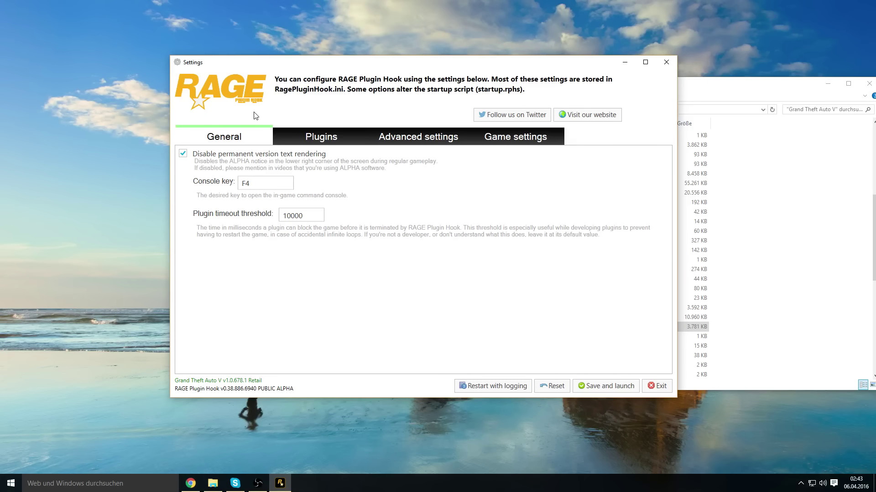
click(304, 145)
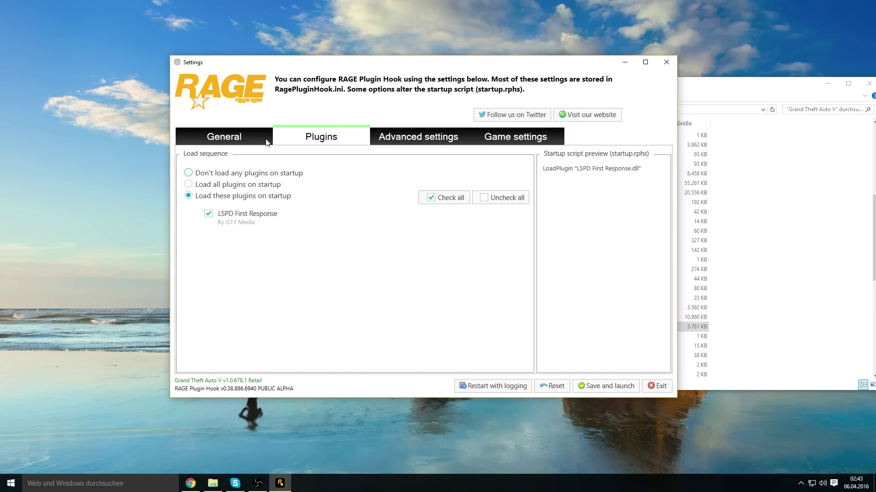
Check the general settings and set the load sequence to load all plugins on startup
click(268, 142)
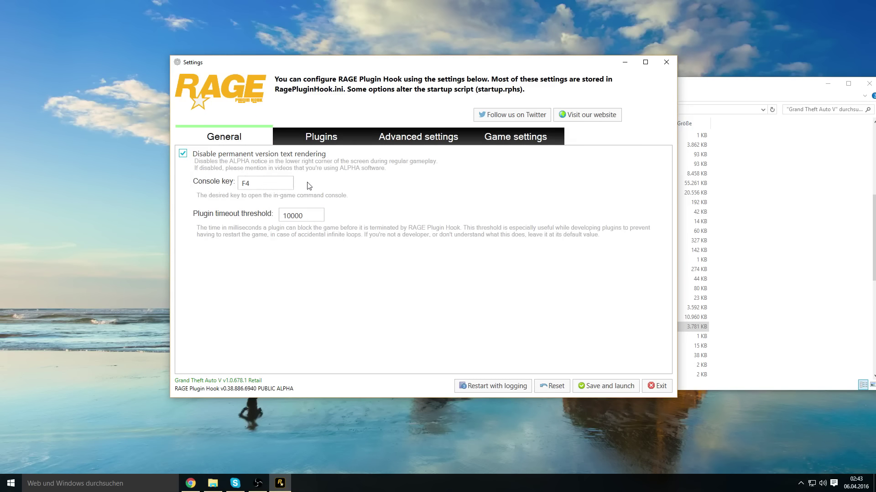
click(327, 137)
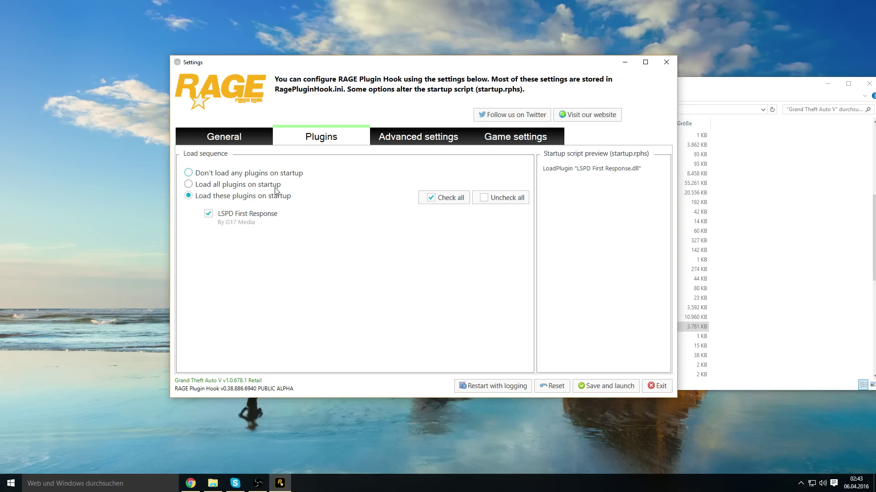
click(250, 187)
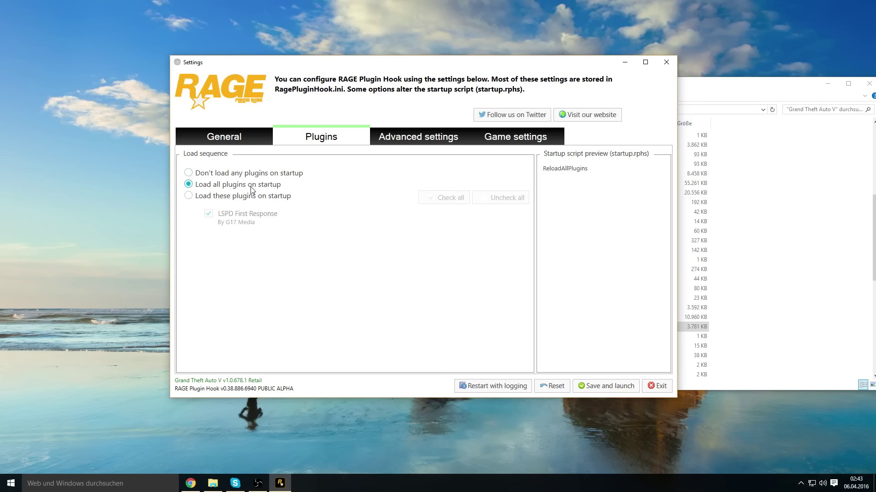
click(226, 199)
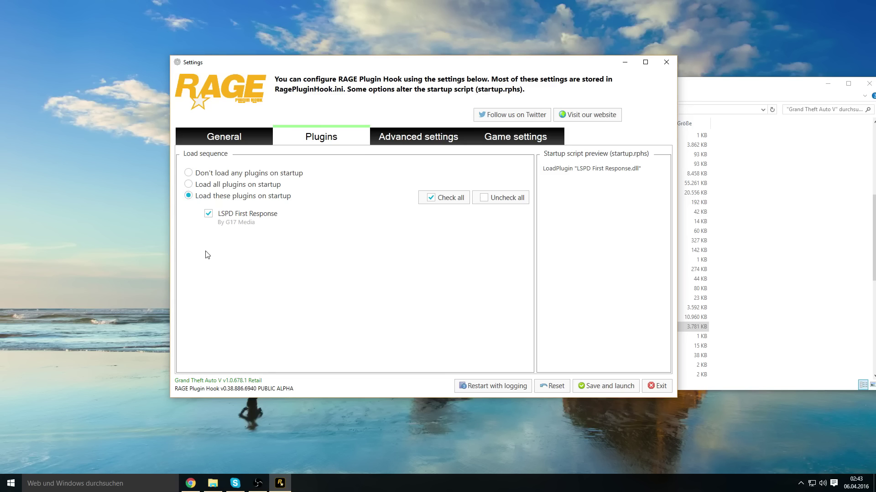
click(210, 185)
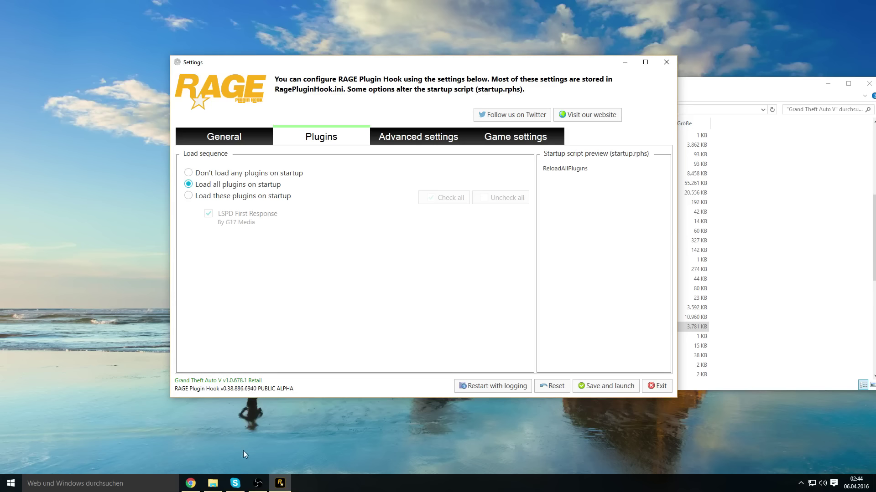
Compare the RAGE Plugin Hook version with the download page and review the advanced, game, general and plugin settings
click(191, 483)
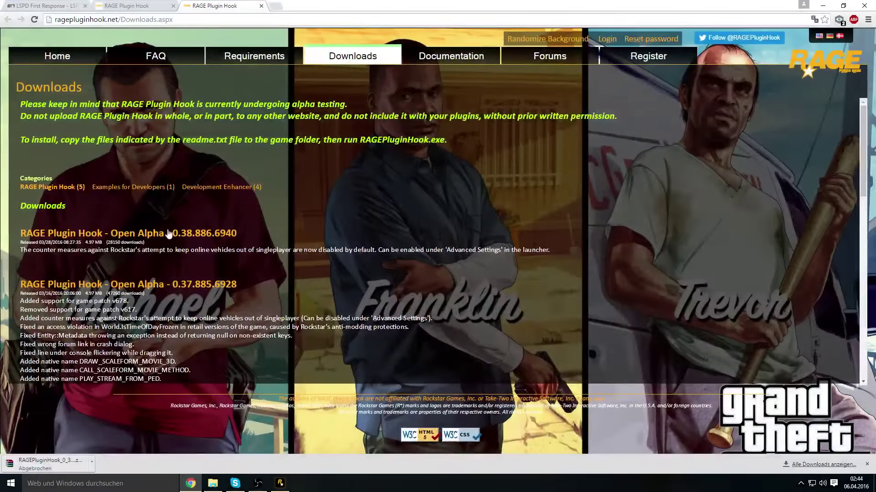
click(823, 5)
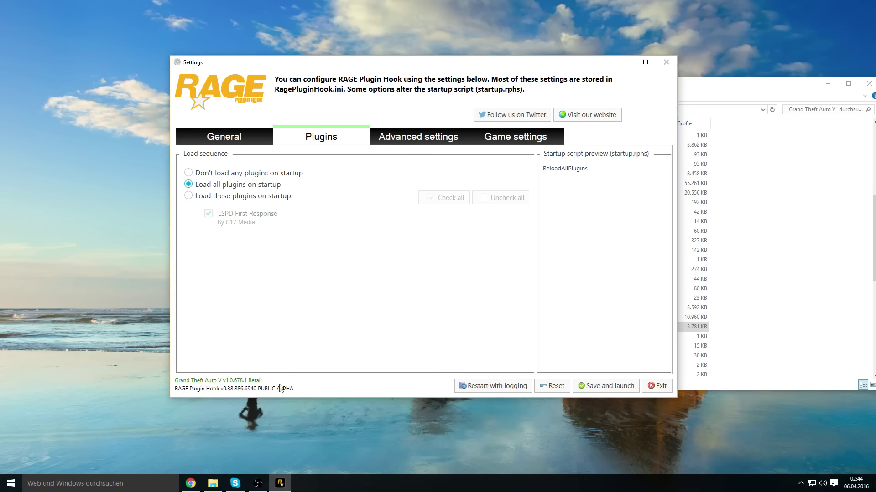
click(398, 141)
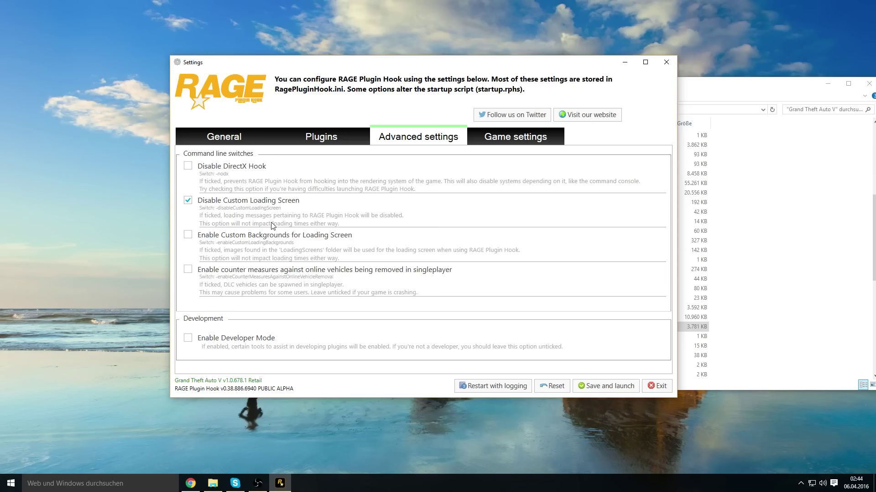
click(507, 141)
click(426, 141)
click(302, 146)
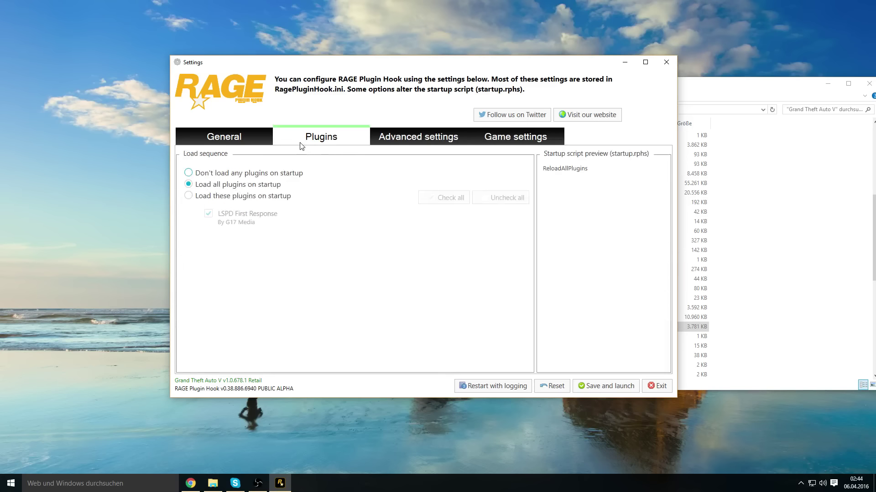
click(266, 143)
click(305, 142)
Save the RAGE Plugin Hook settings, launch the game and acknowledge the notice about accessing the settings dialog
click(598, 387)
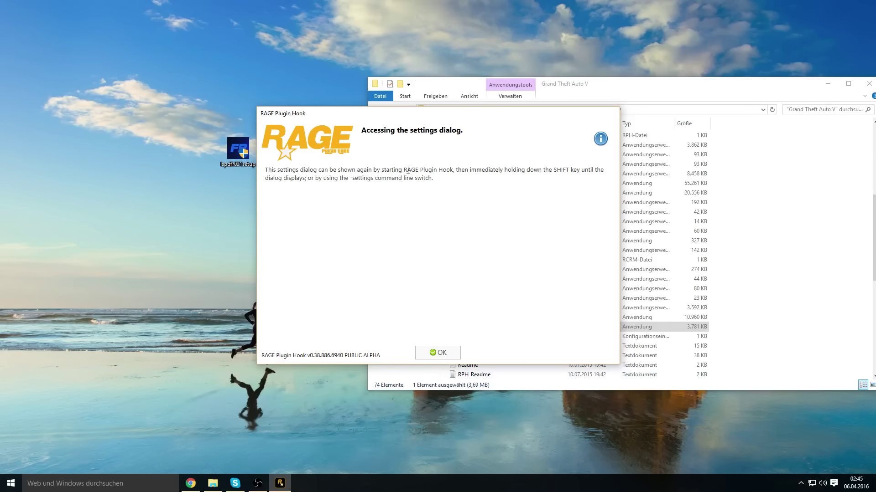
click(451, 353)
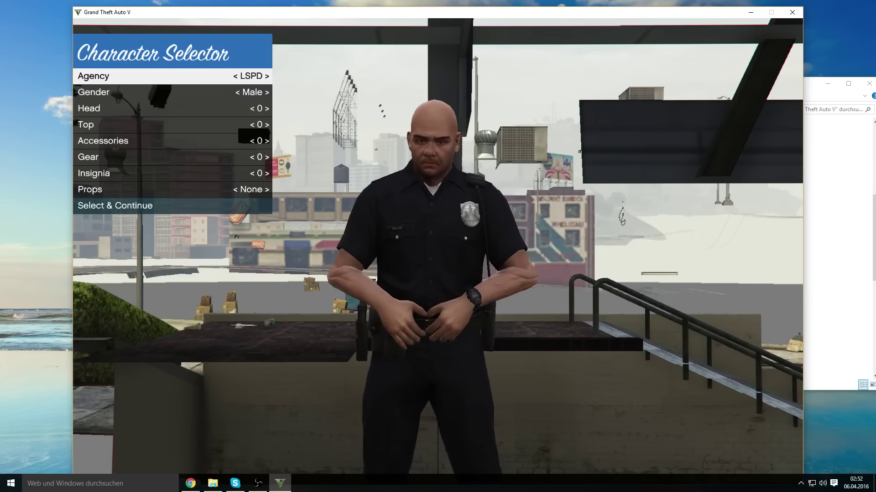
Go through the Character Selector options and continue with the default male LSPD officer
key(Down)
key(Up)
key(Down)
key(Down)
key(Down)
key(Down)
key(Down)
key(Down)
key(Down)
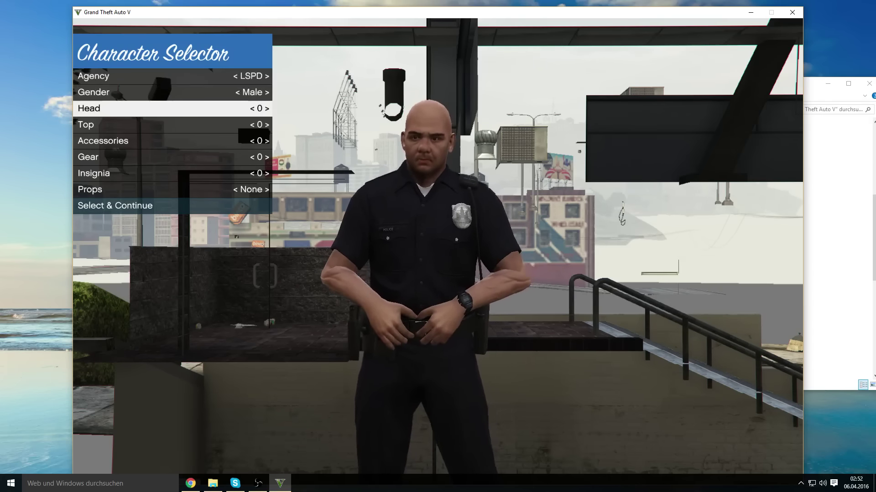
key(Down)
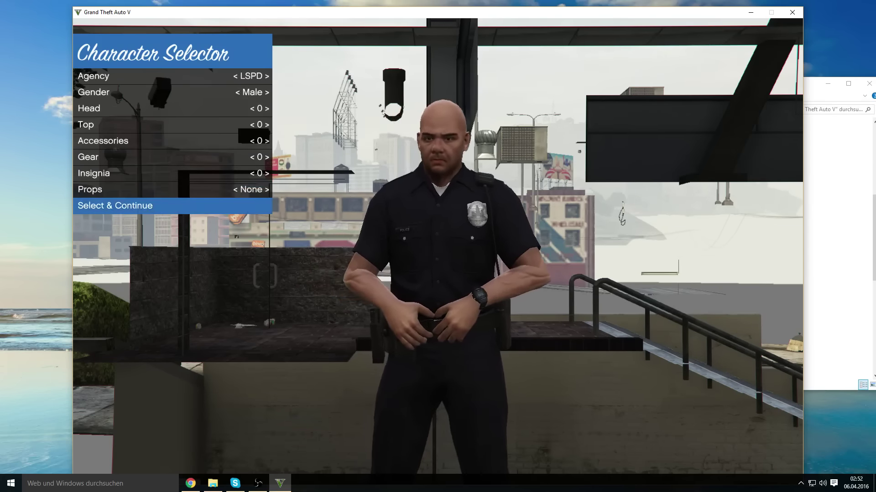
key(Return)
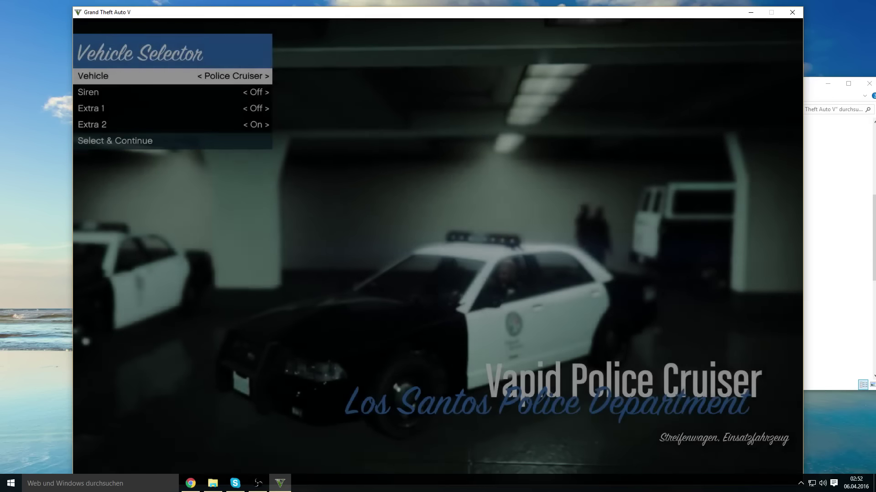
Choose the Police Buffalo with siren off and Extra 1 on in the Vehicle Selector and continue
key(Down)
key(Down)
key(Down)
key(Down)
key(Return)
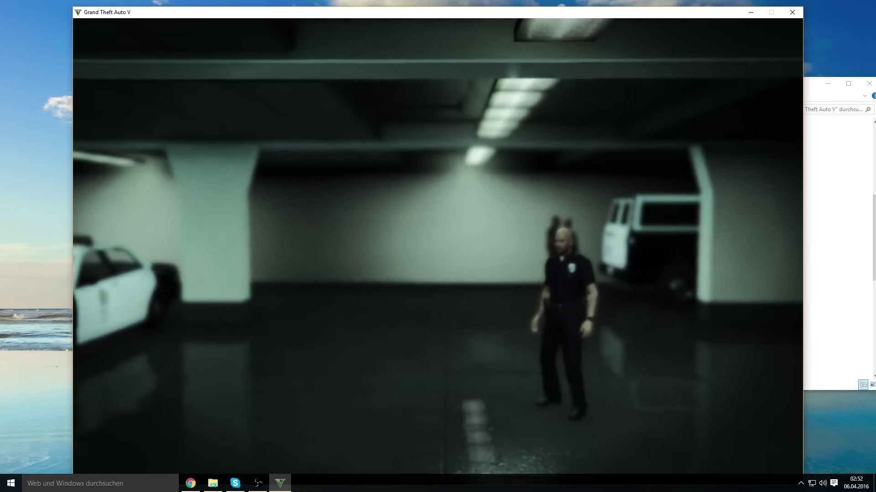
key(Down)
key(Down)
key(Down)
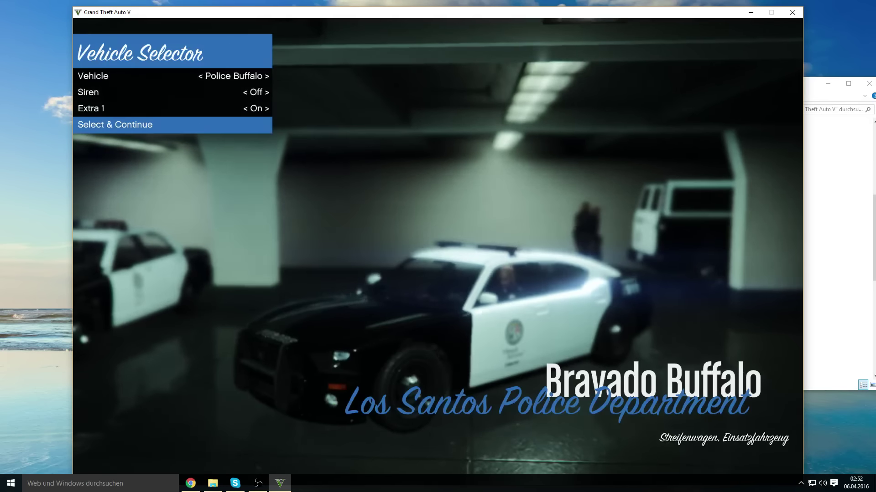
key(Return)
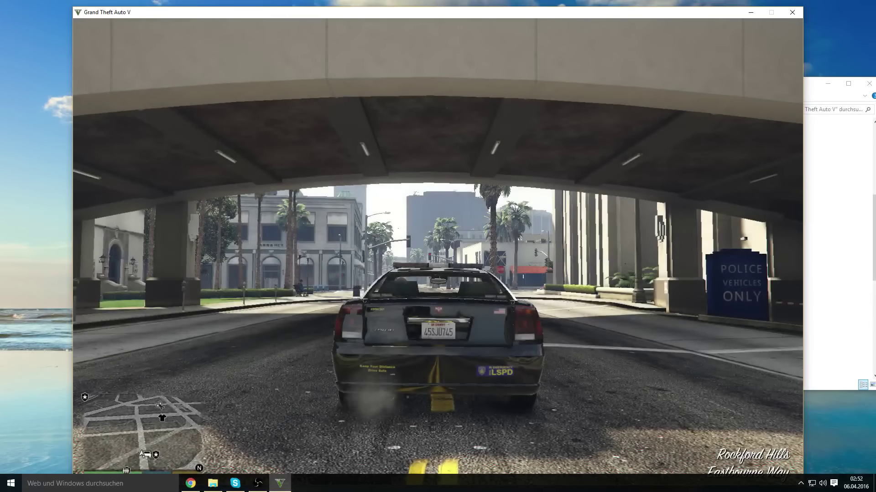
Look around from the patrol car, open the Police Computer and cancel it without entering a plate or name
key(w)
key(v)
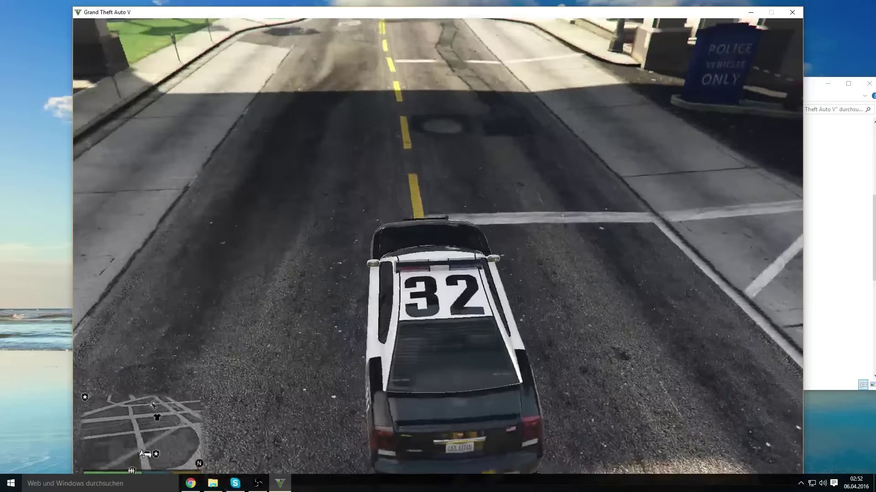
key(a)
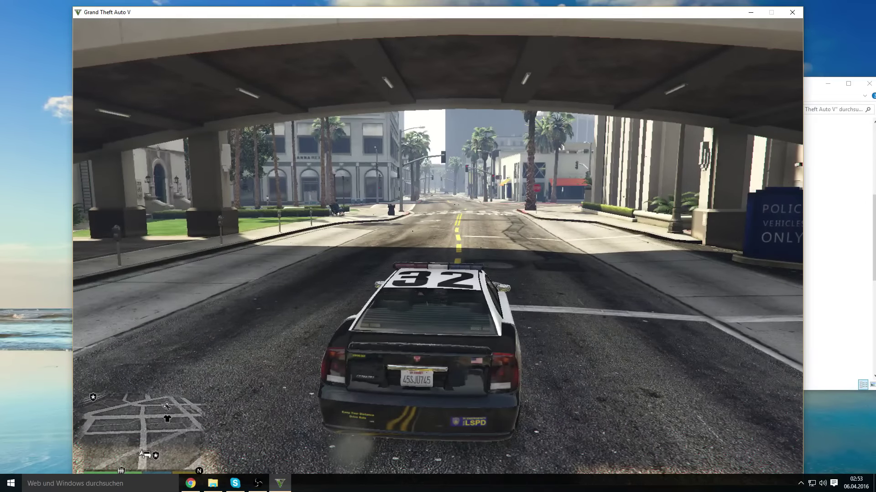
key(ctrl+Up)
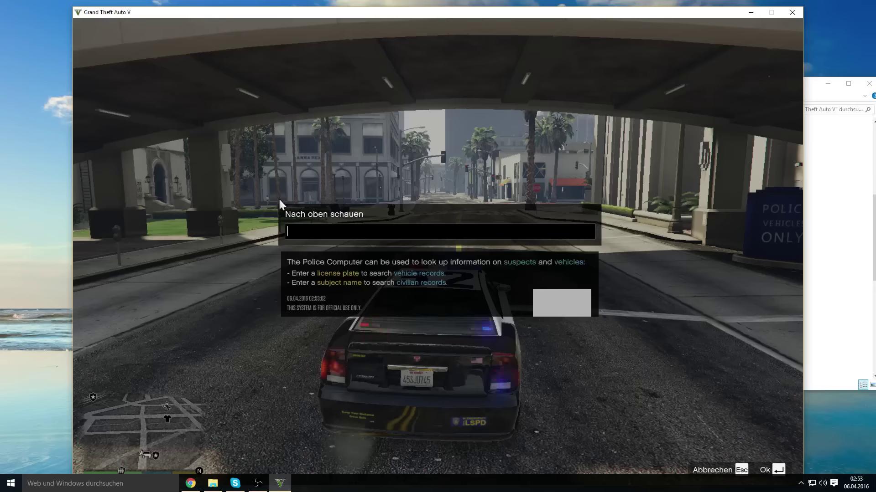
key(Escape)
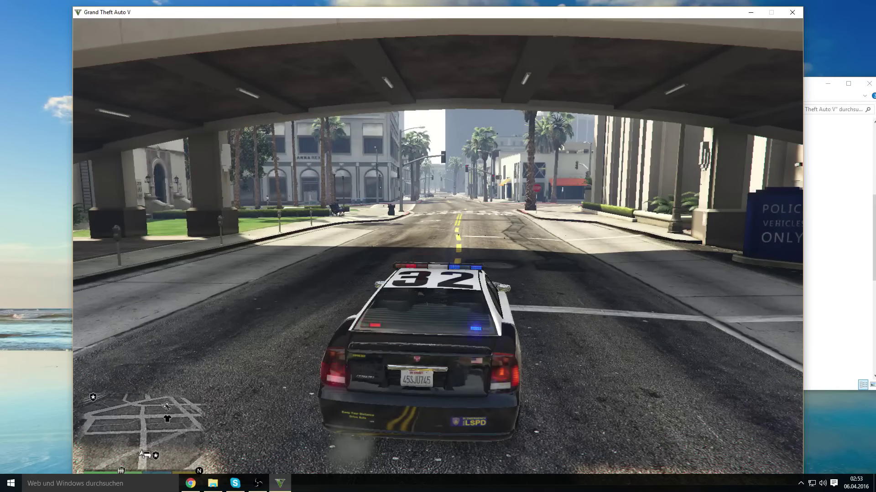
Get the officer out of the patrol car and look towards the police department
key(f)
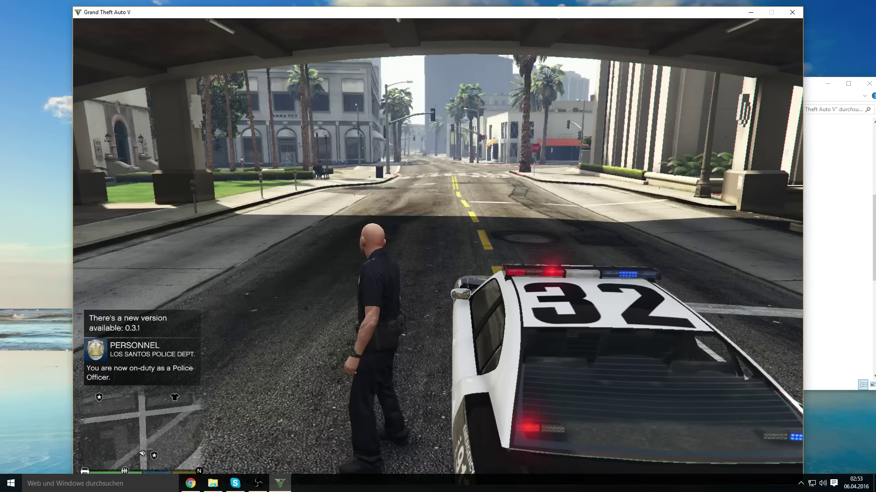
key(w)
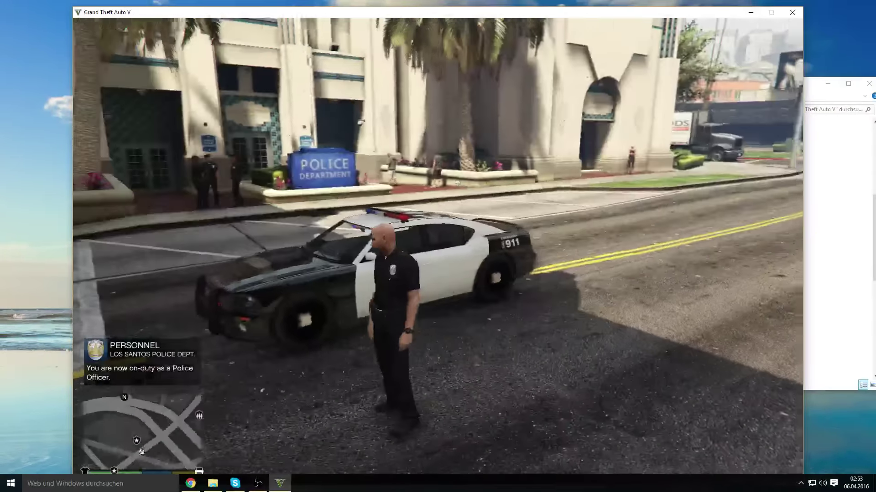
Run LoadPlugin "LSPD First Response.dll" in the in-game RAGE console and close the console
key(F4)
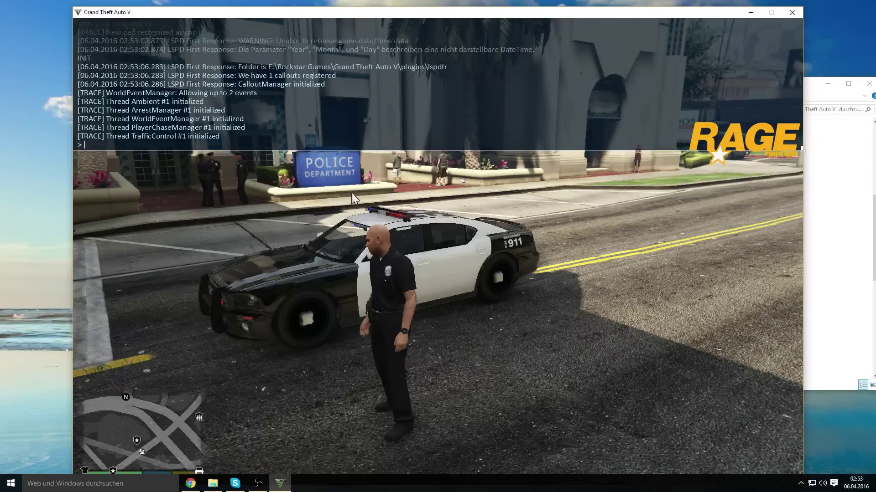
text(Lo)
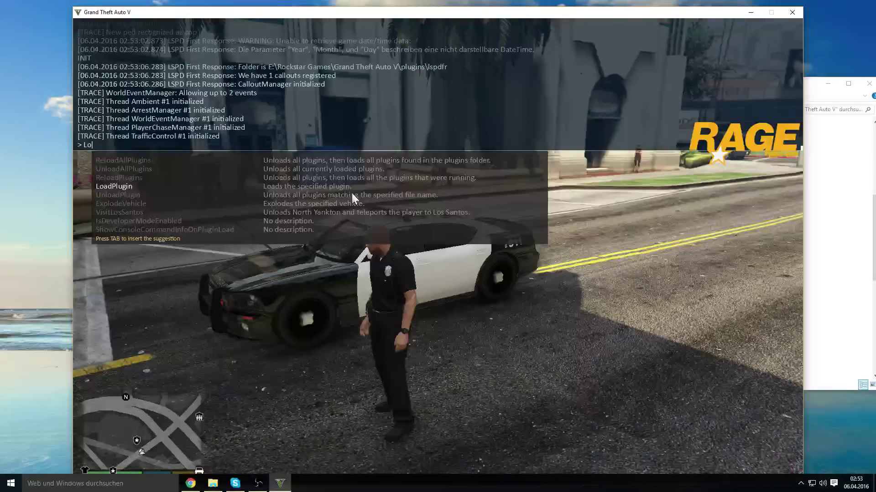
text(ad)
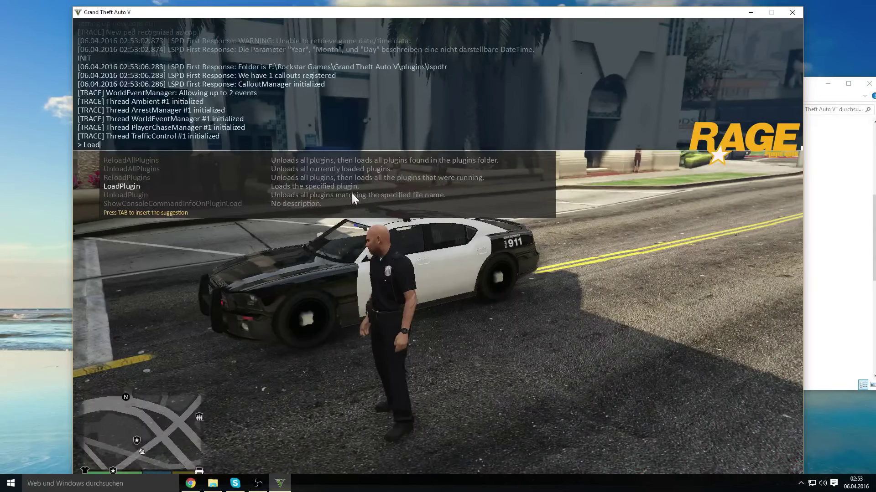
key(Tab)
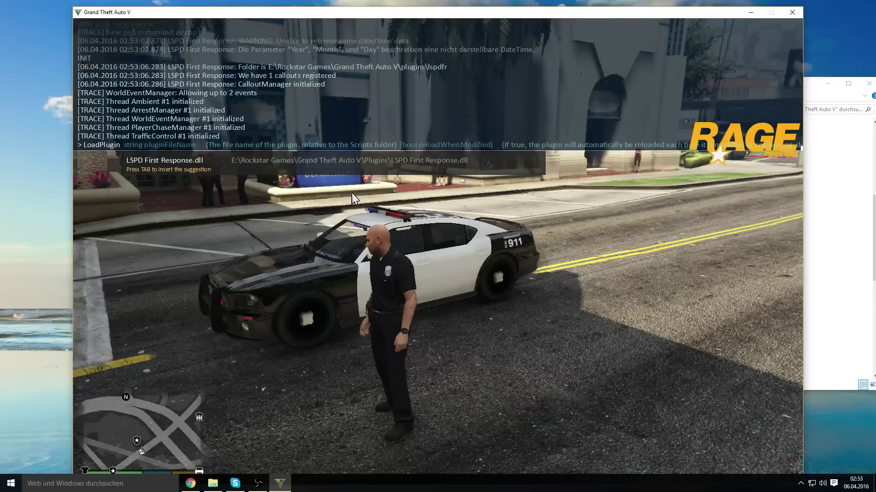
key(Tab)
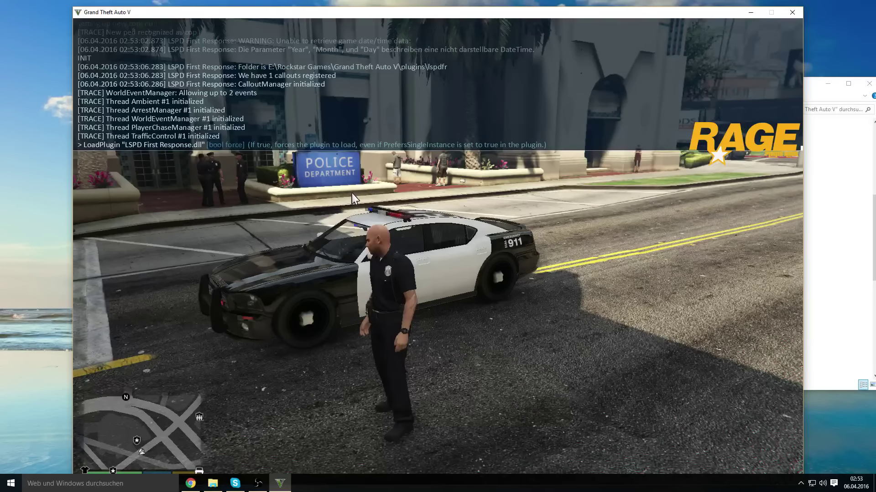
key(Return)
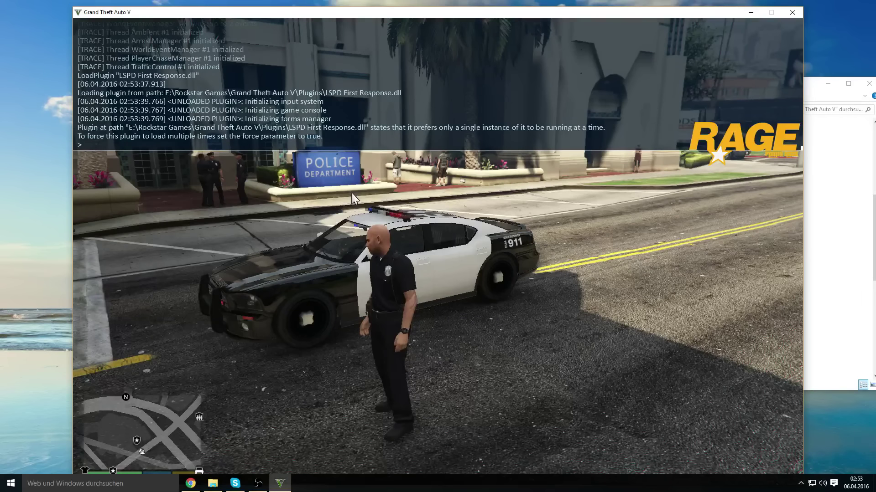
key(F4)
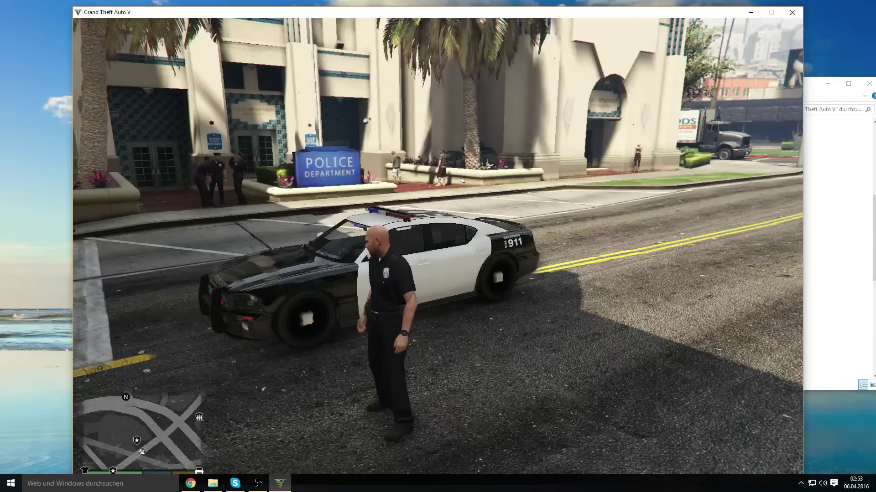
Reopen the in-game console, run the ForceDuty command and close the console
key(F4)
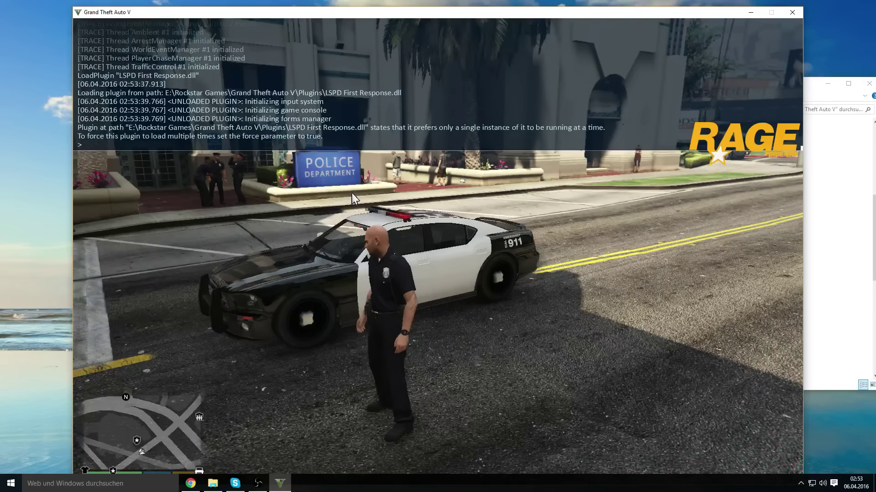
text(du)
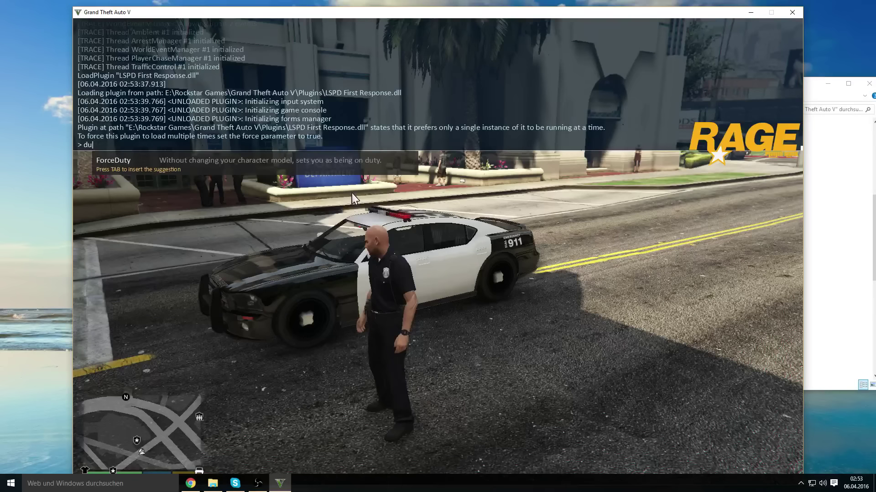
key(Tab)
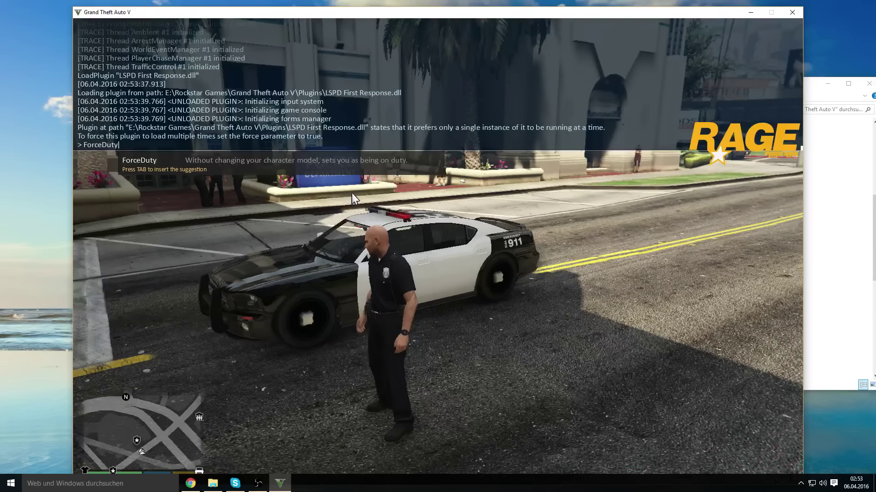
key(Return)
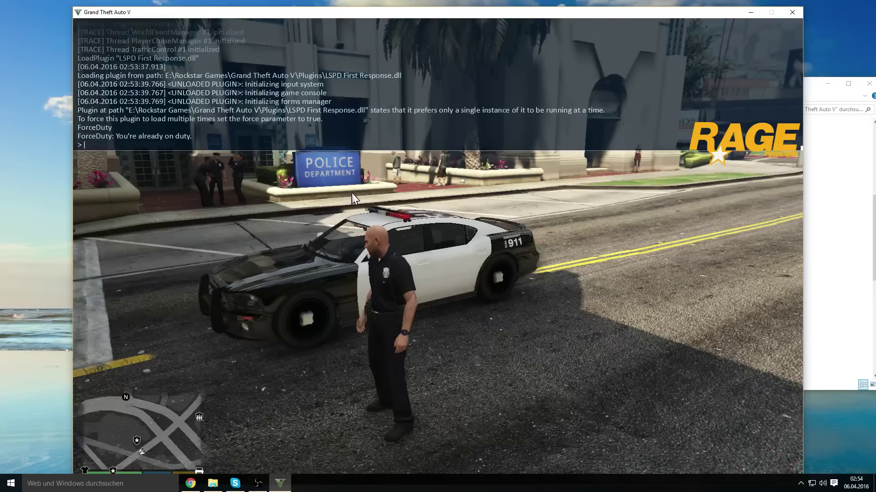
key(F4)
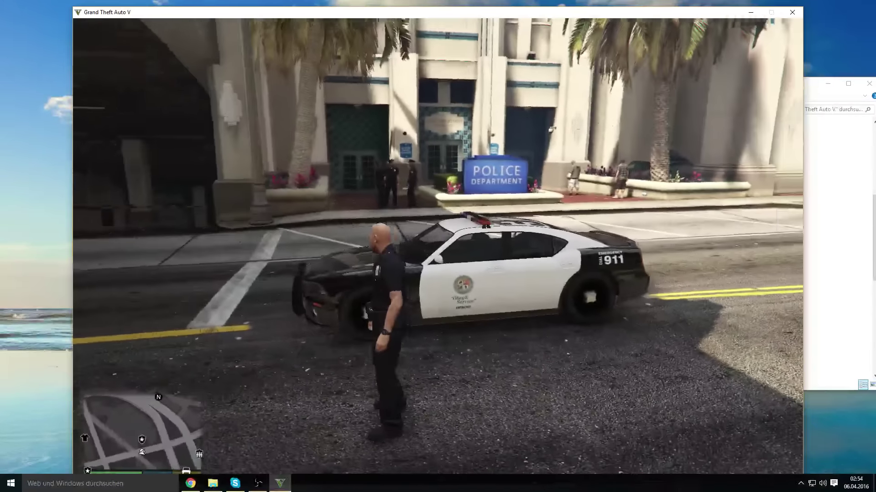
Open the in-game RAGE console and list all available commands with help
key(F4)
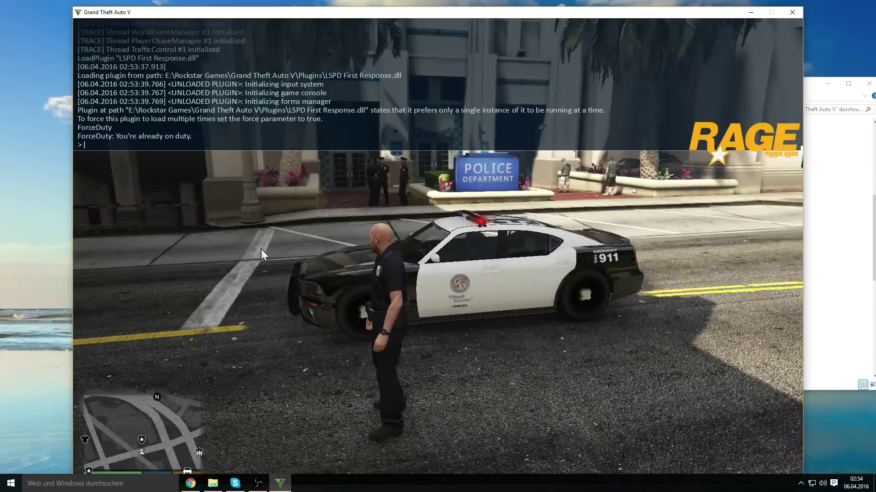
text(help)
key(Return)
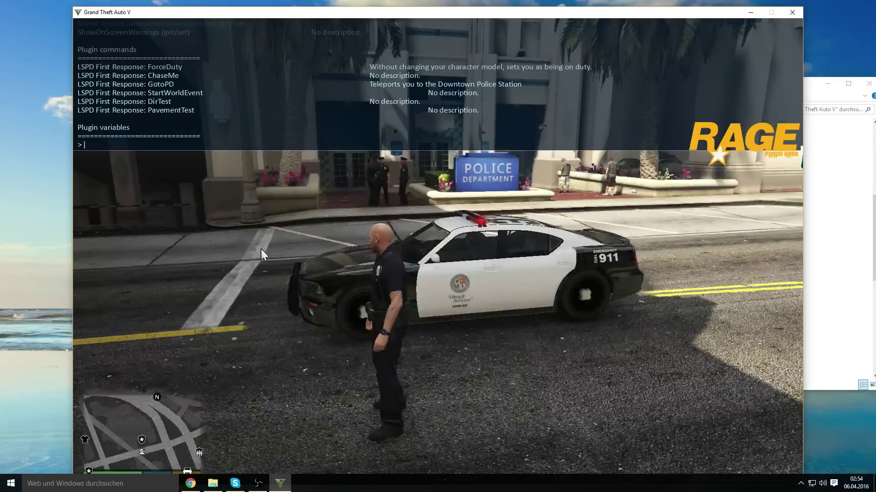
Discard a drafted ChaseMe command, run GotoPD to teleport to the Downtown Police Station, and close the console
text(ChaseMe)
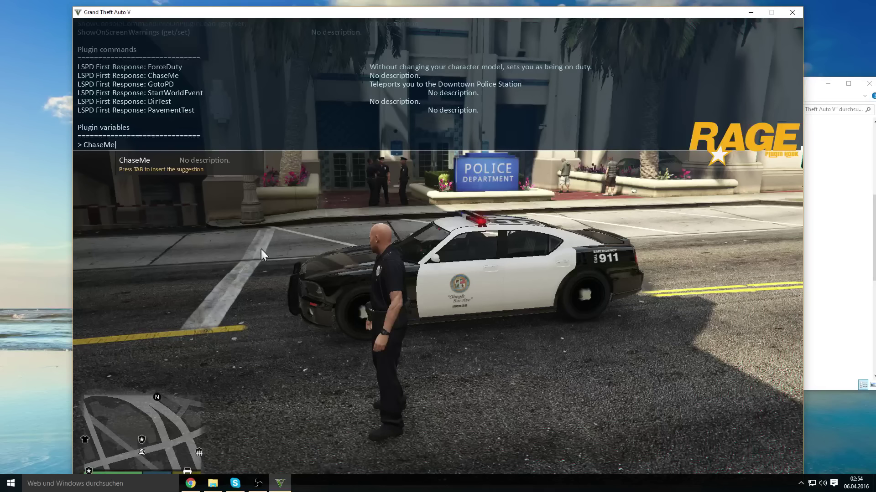
key(Return)
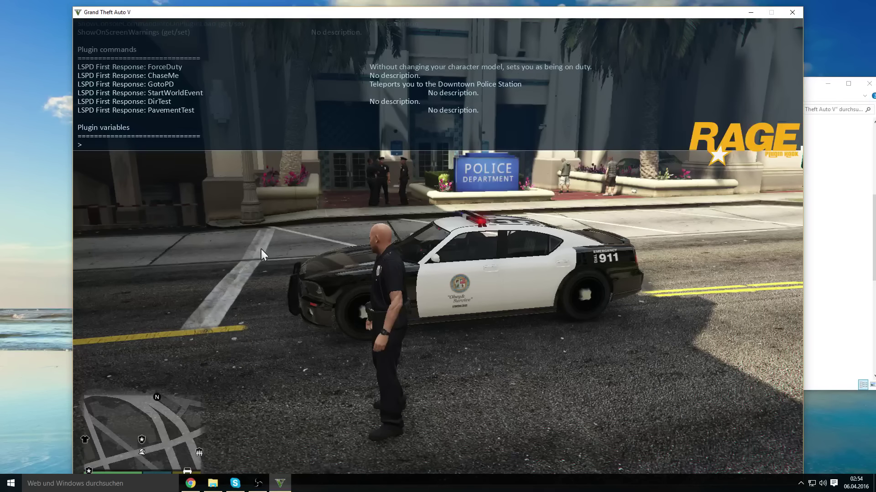
text(Goto)
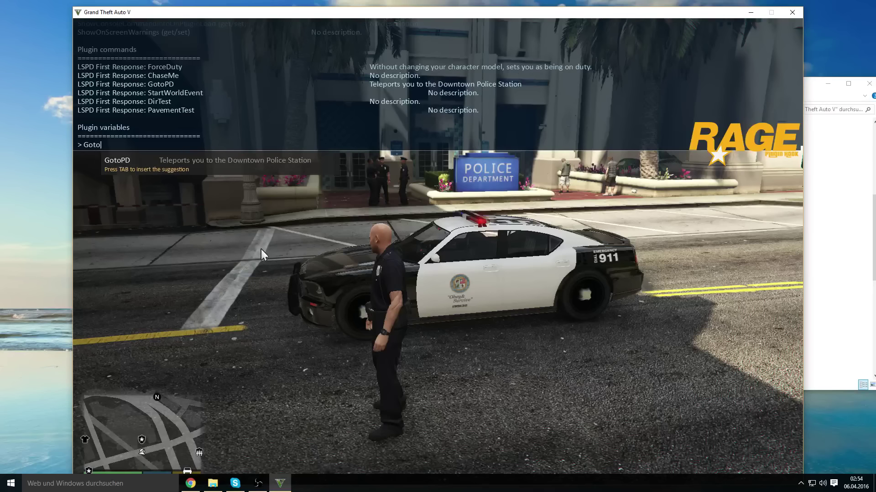
text(PD)
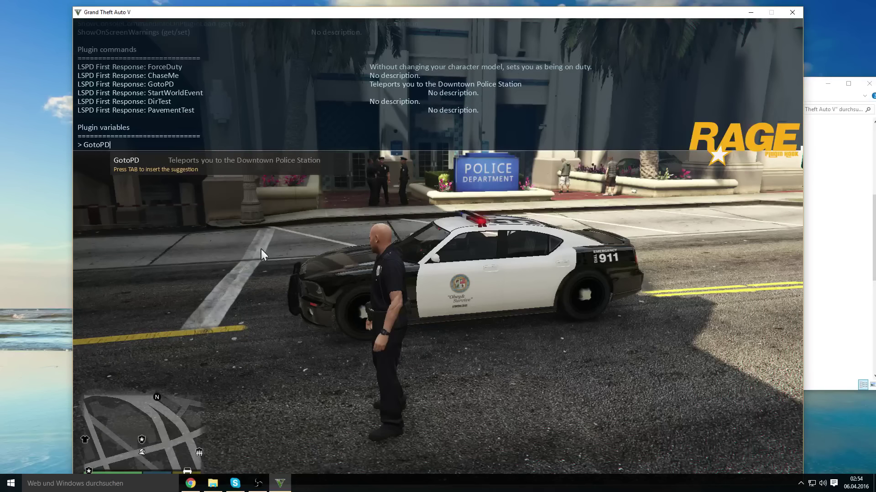
key(Return)
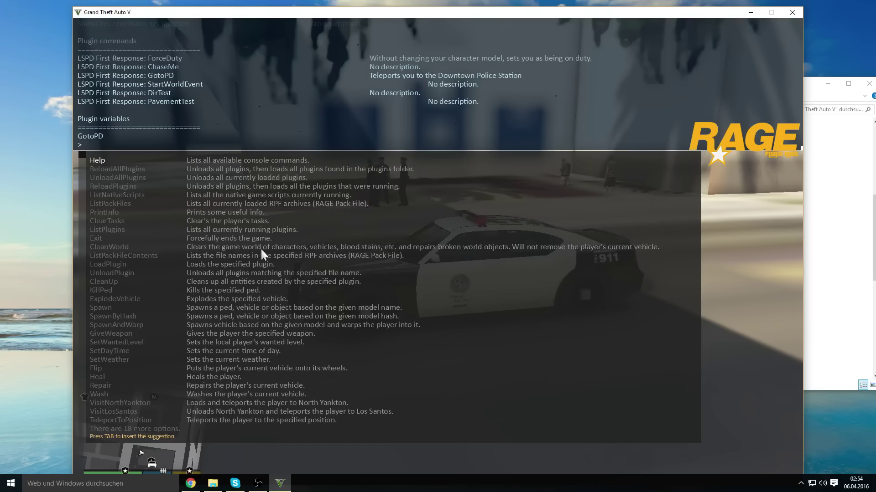
key(BackSpace)
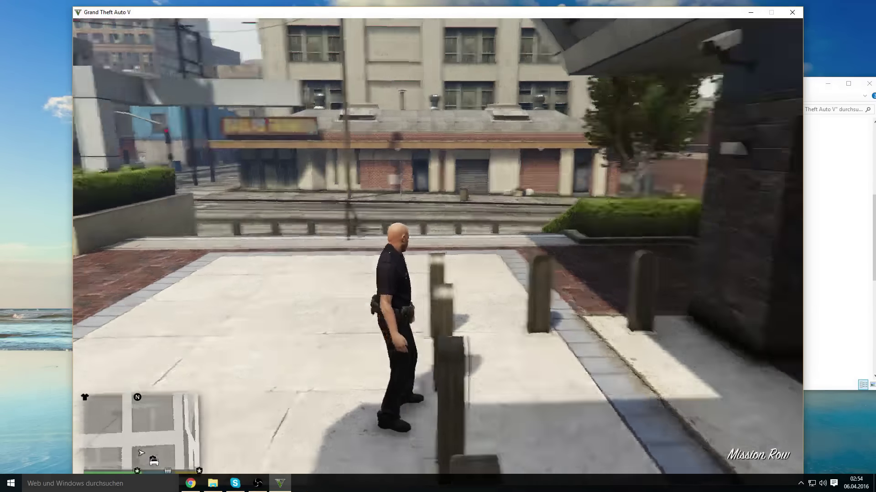
Walk the officer around the forecourt of the Mission Row police station and look over its entrance and surroundings
key(w)
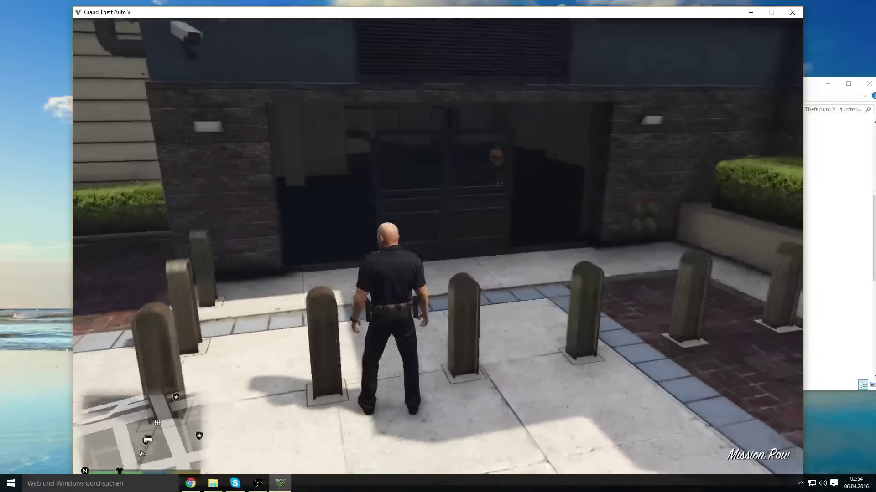
key(w)
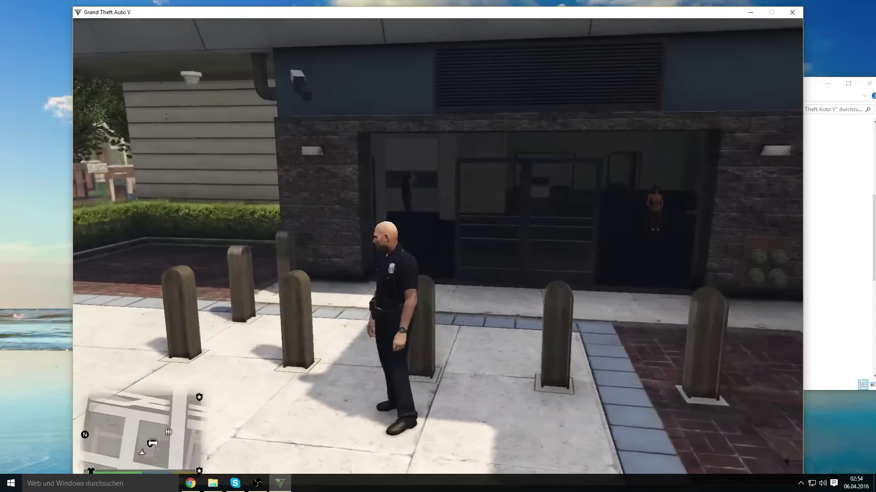
key(w)
key(w)
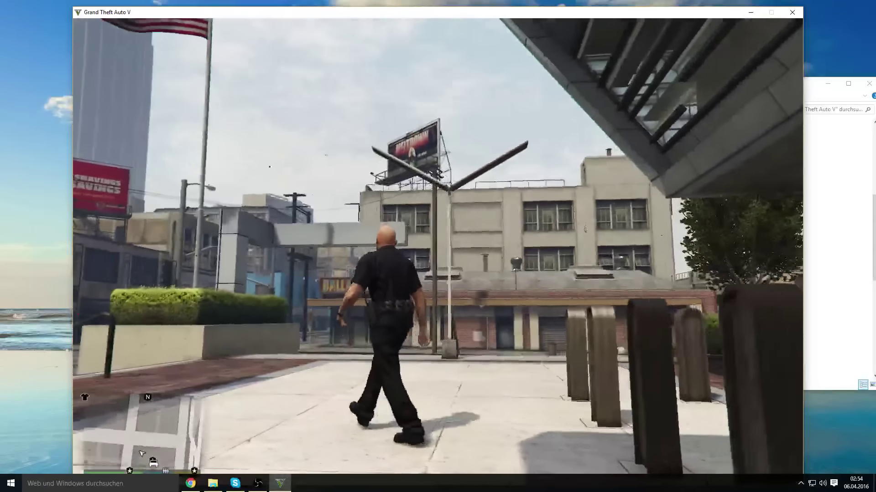
key(w)
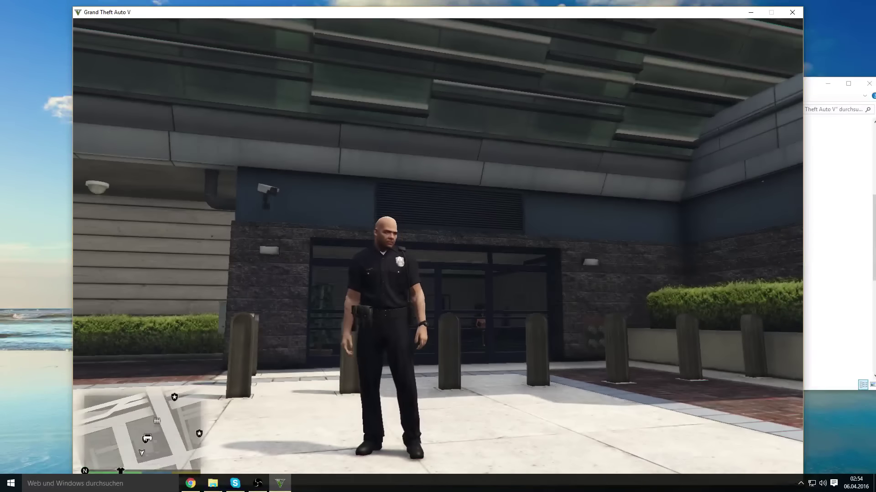
key(w)
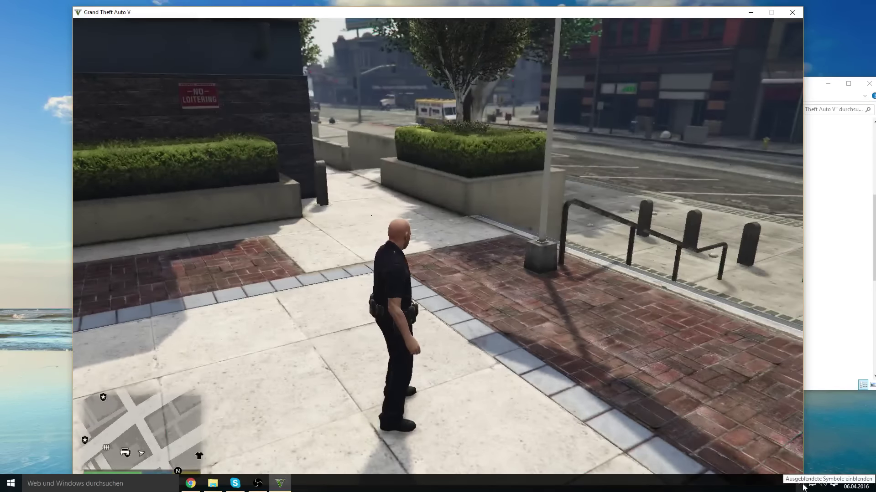
key(r)
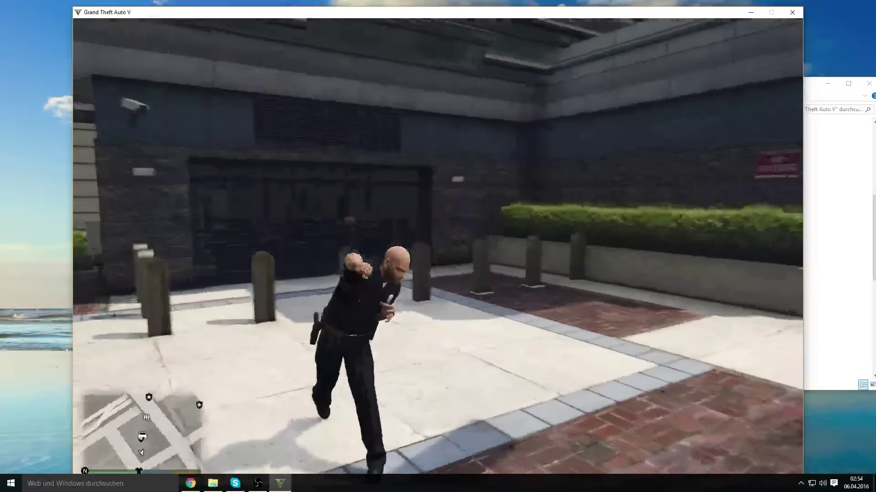
Walk the officer down the station steps to the bollards beside the street
key(w)
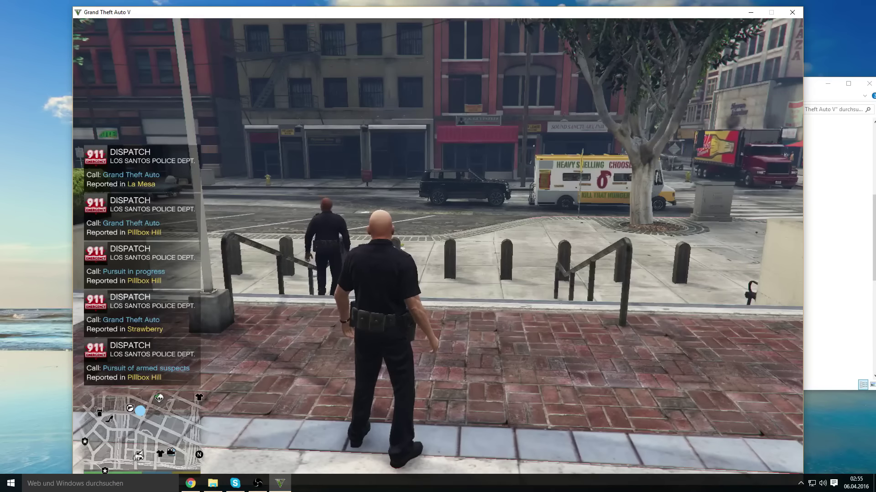
key(w)
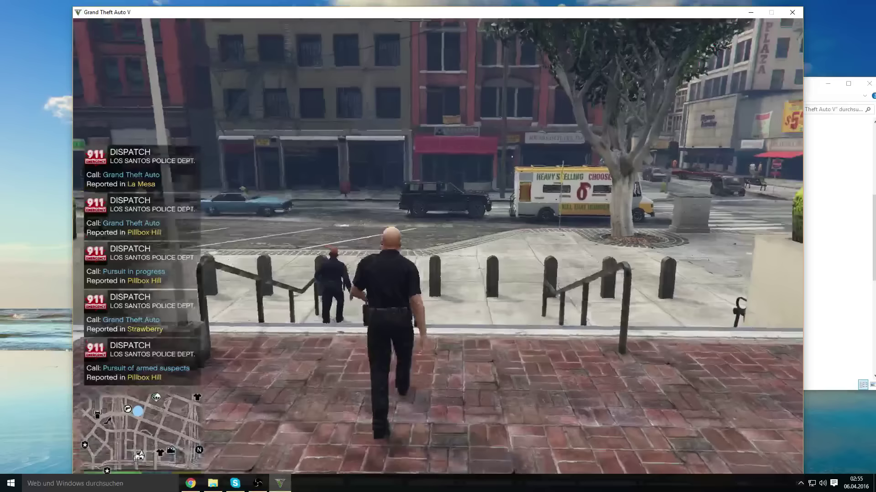
key(w)
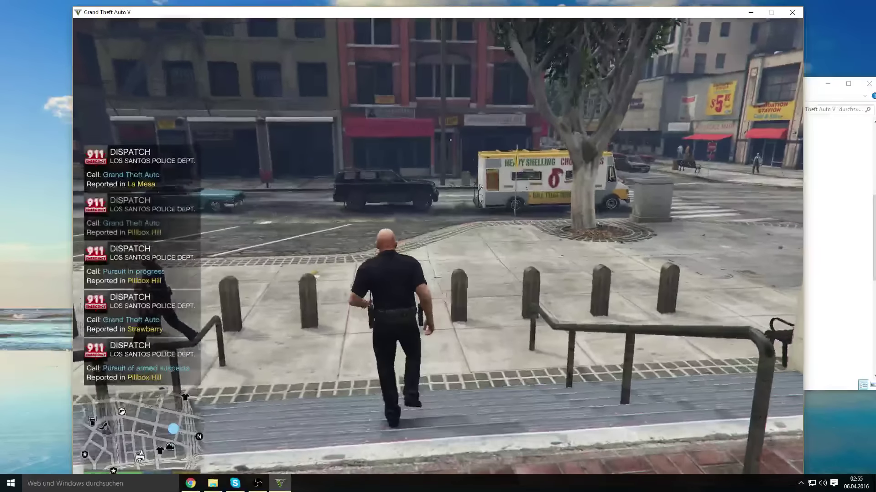
key(w)
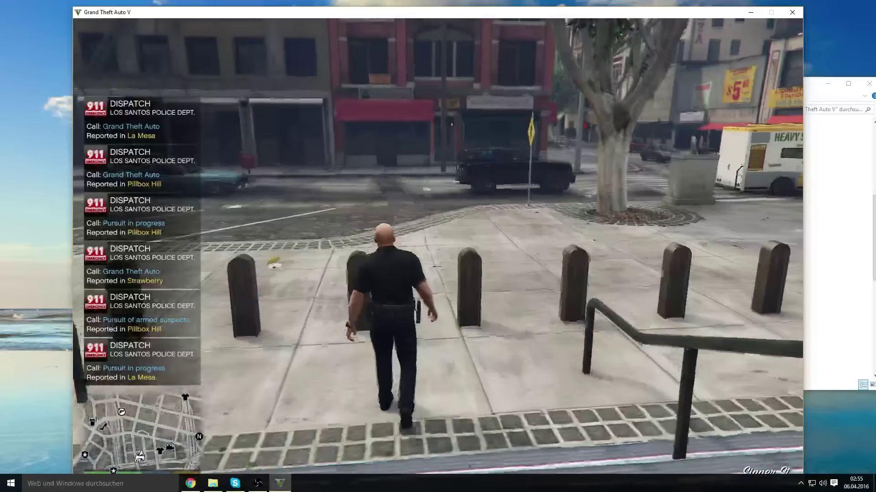
key(w)
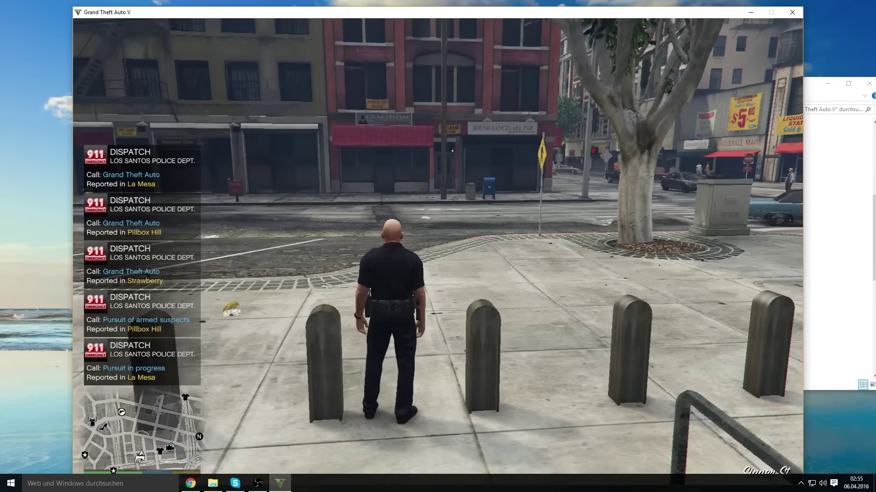
Bring up the LSPDFR Interaction menu and set its Action option to Drink Coffee
key(m)
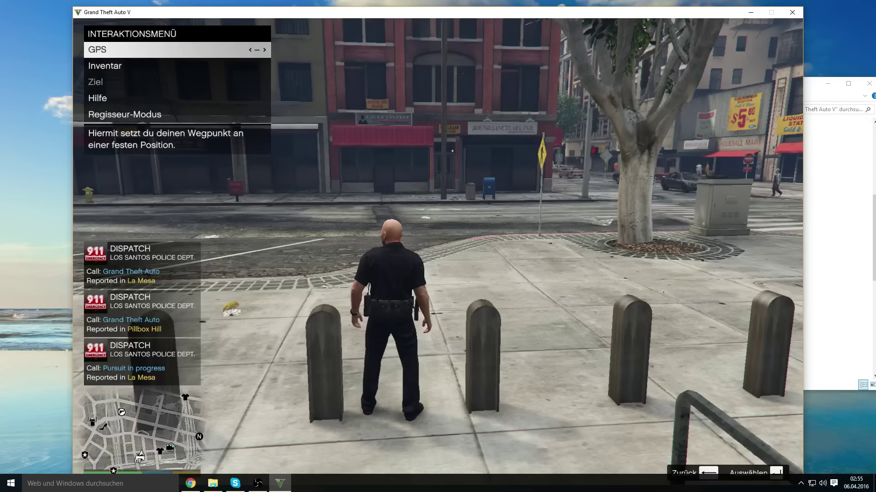
key(m)
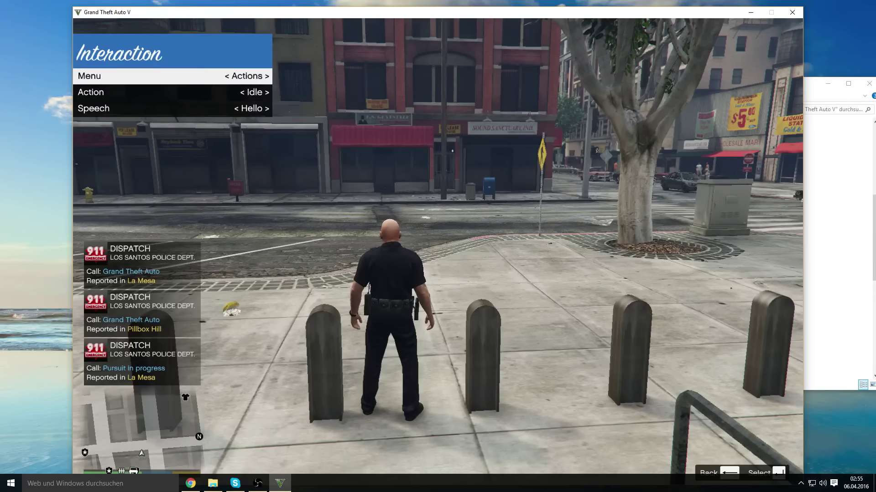
key(Down)
key(Right)
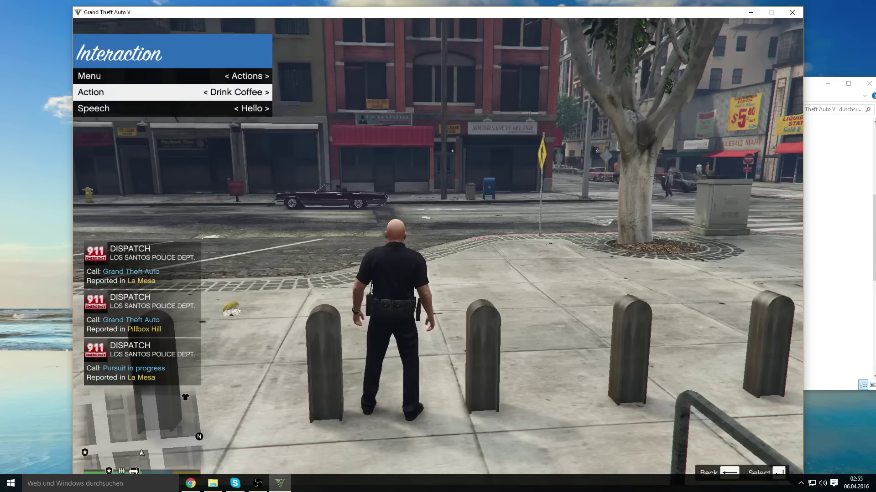
key(Left)
key(Right)
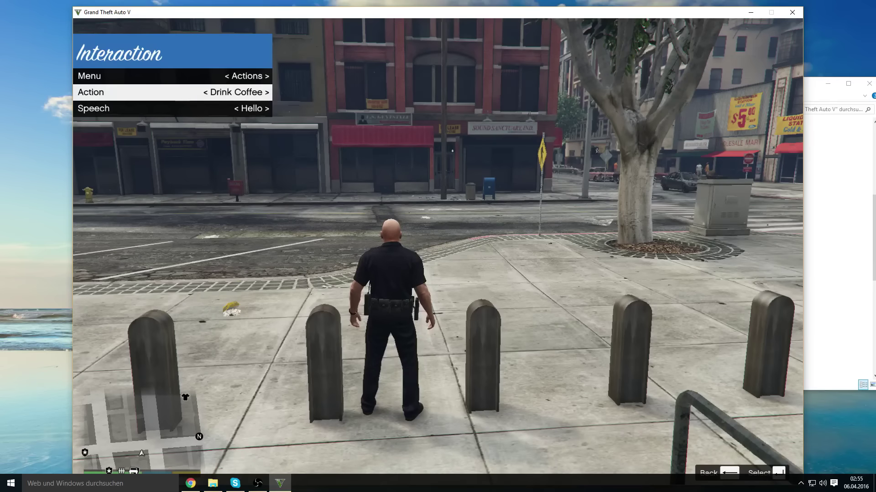
Browse the Speech option and switch the Interaction menu from Actions to Radio
key(Down)
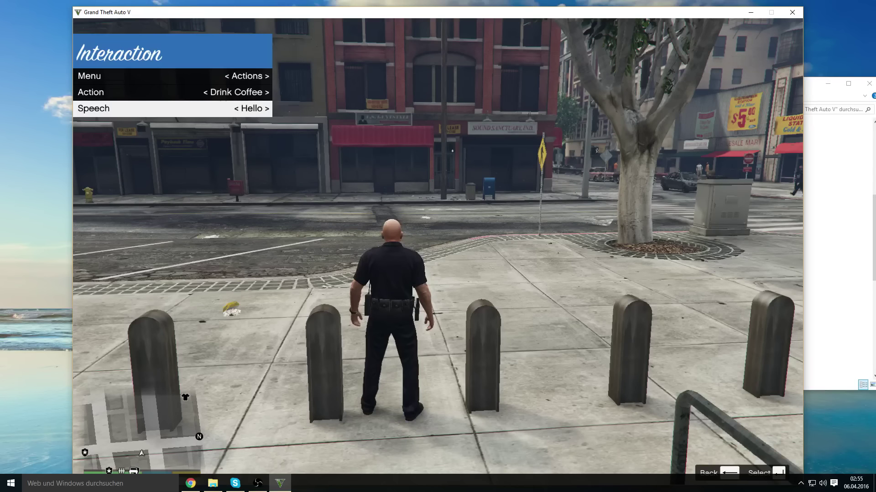
key(Right)
key(Up)
key(Up)
key(Right)
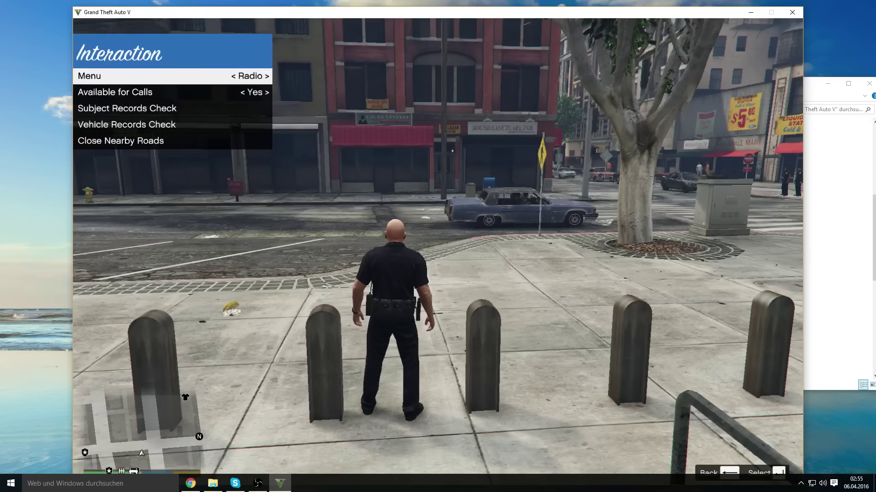
Look through the Radio options, open the Subject Records Check and cancel it without entering a name
key(Down)
key(Down)
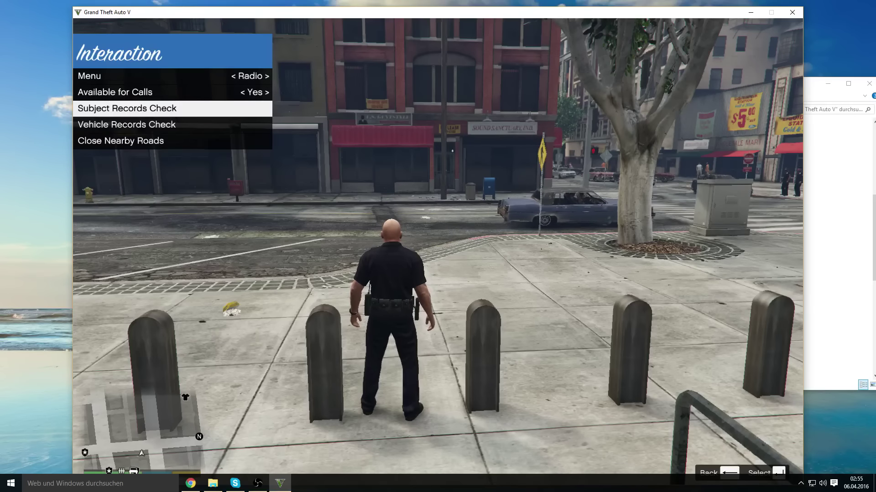
key(Down)
key(Down)
key(Up)
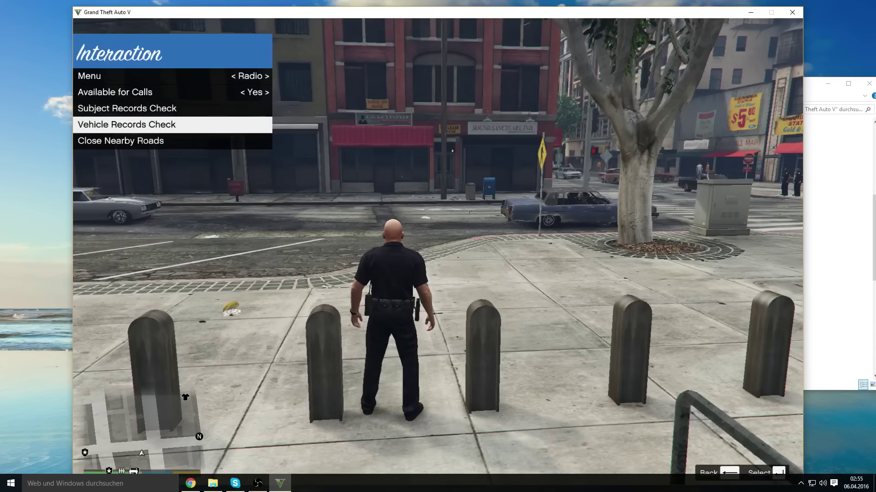
key(Up)
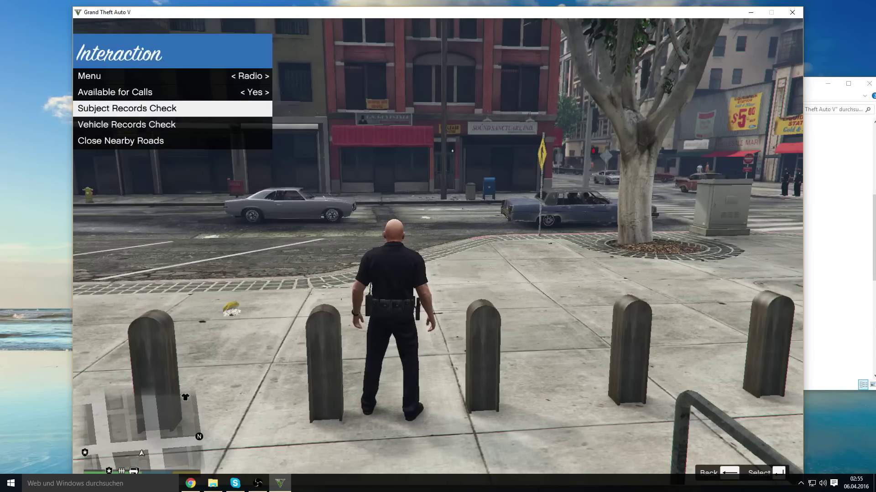
key(Return)
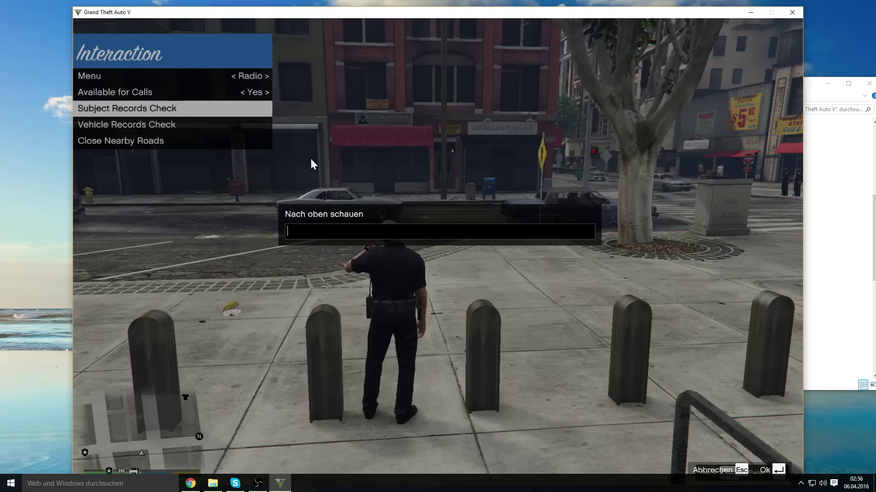
key(Escape)
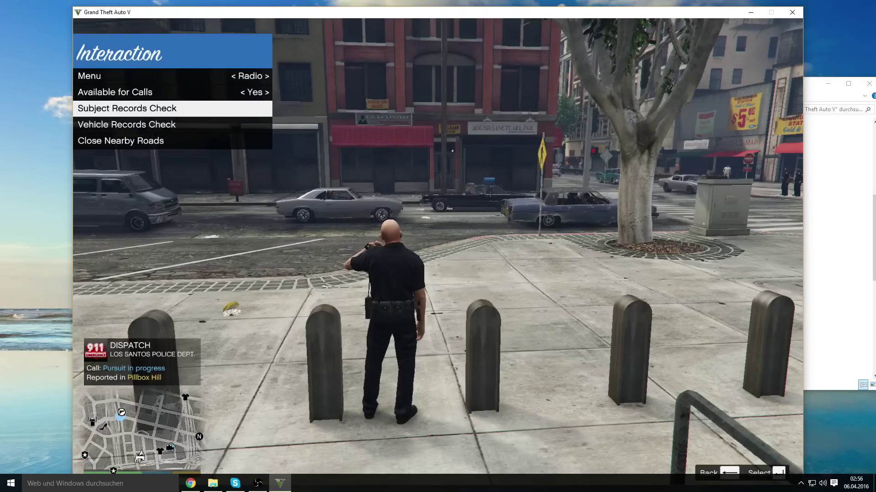
Open the Police Backup menu and examine the Response setting and the available patrol, SWAT and EMS units
key(b)
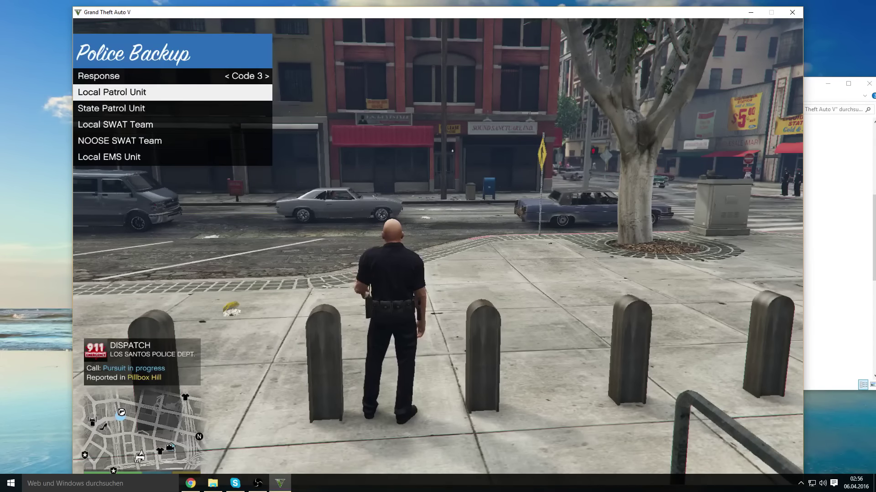
key(Down)
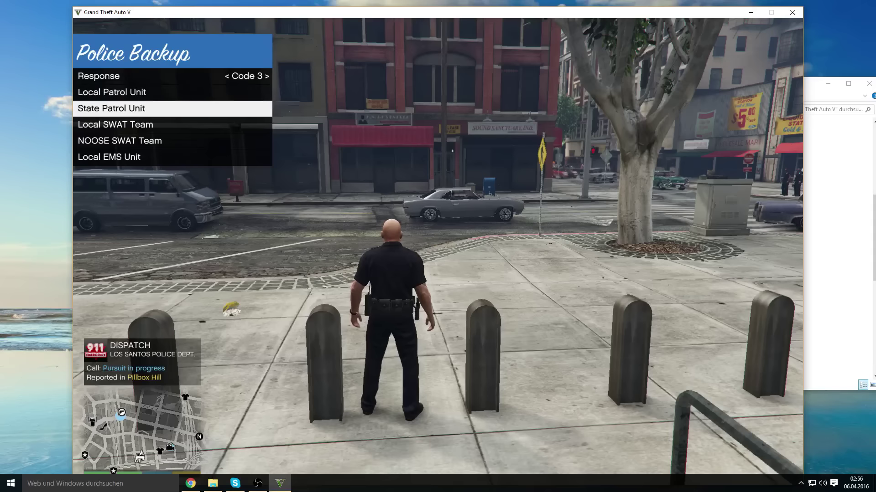
key(Up)
key(Up)
key(Down)
key(Down)
key(Down)
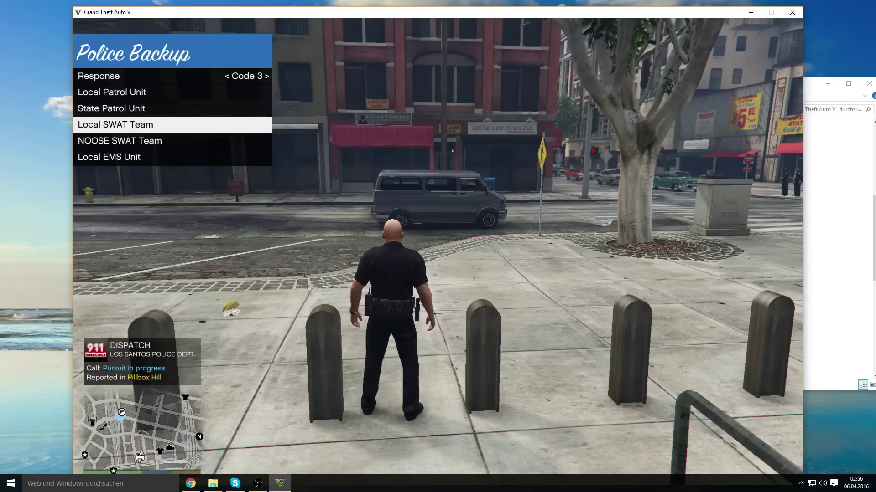
key(Up)
key(Up)
key(Up)
key(Left)
key(Right)
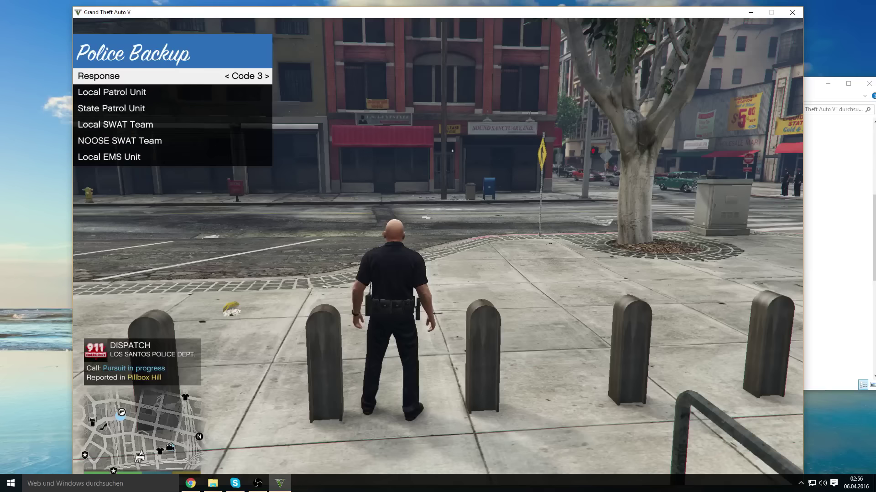
key(Down)
key(Down)
key(Down)
key(Down)
key(Up)
key(Up)
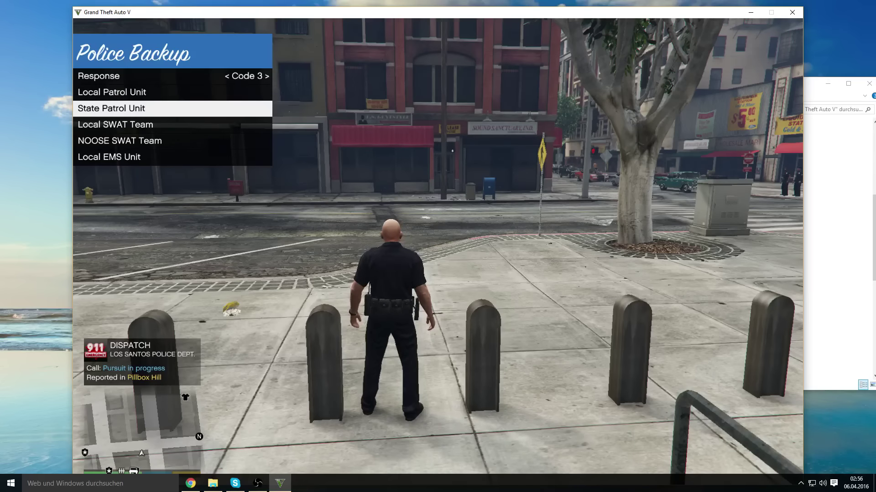
key(Up)
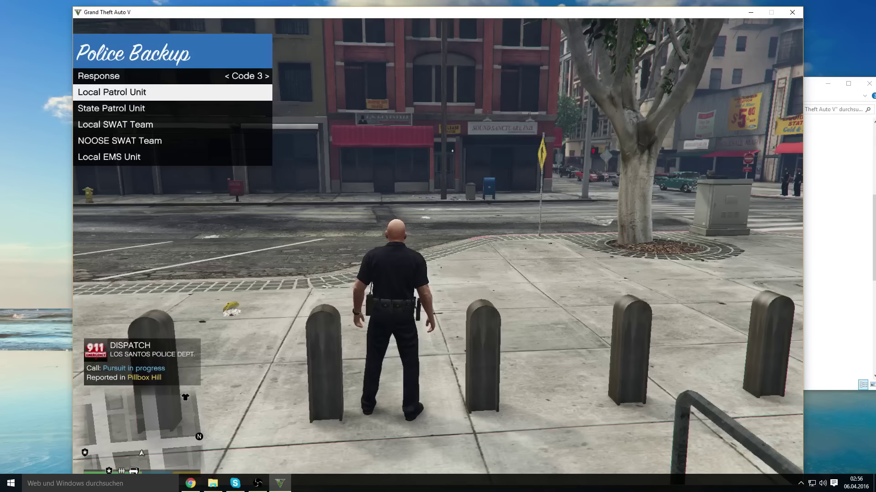
Choose the NOOSE SWAT Team as police backup and walk the officer along the bollards
key(Down)
key(Down)
key(Down)
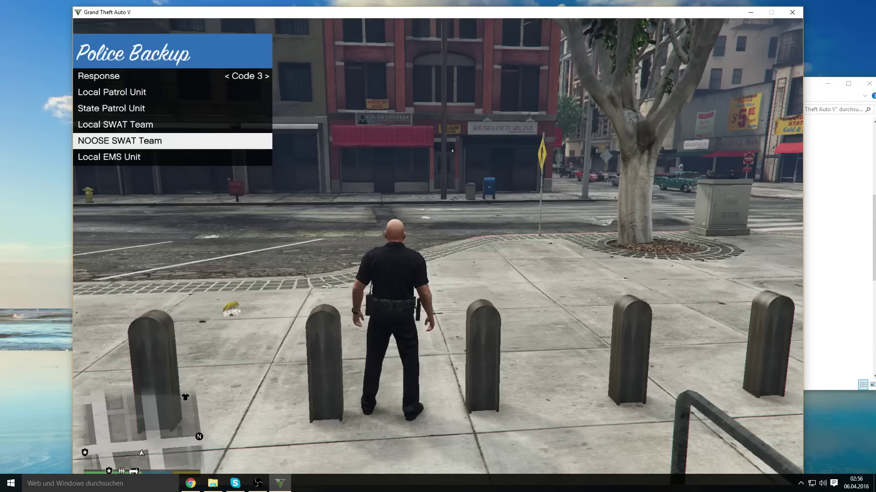
key(Return)
key(a)
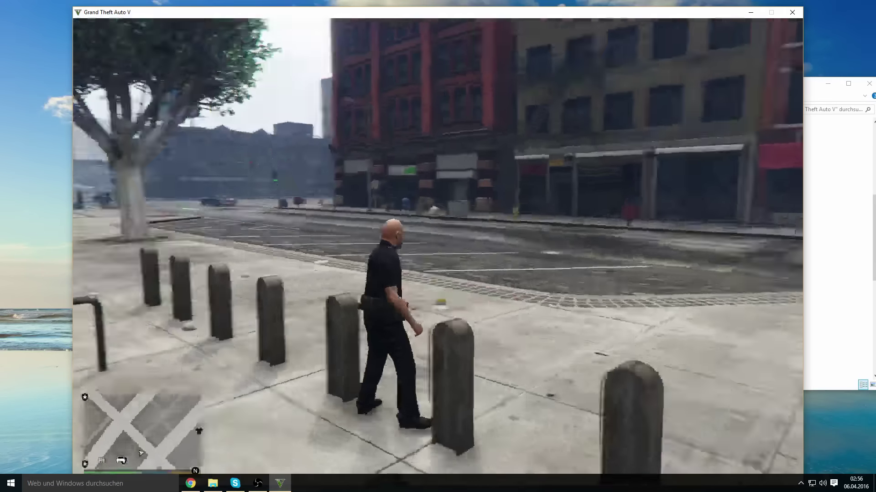